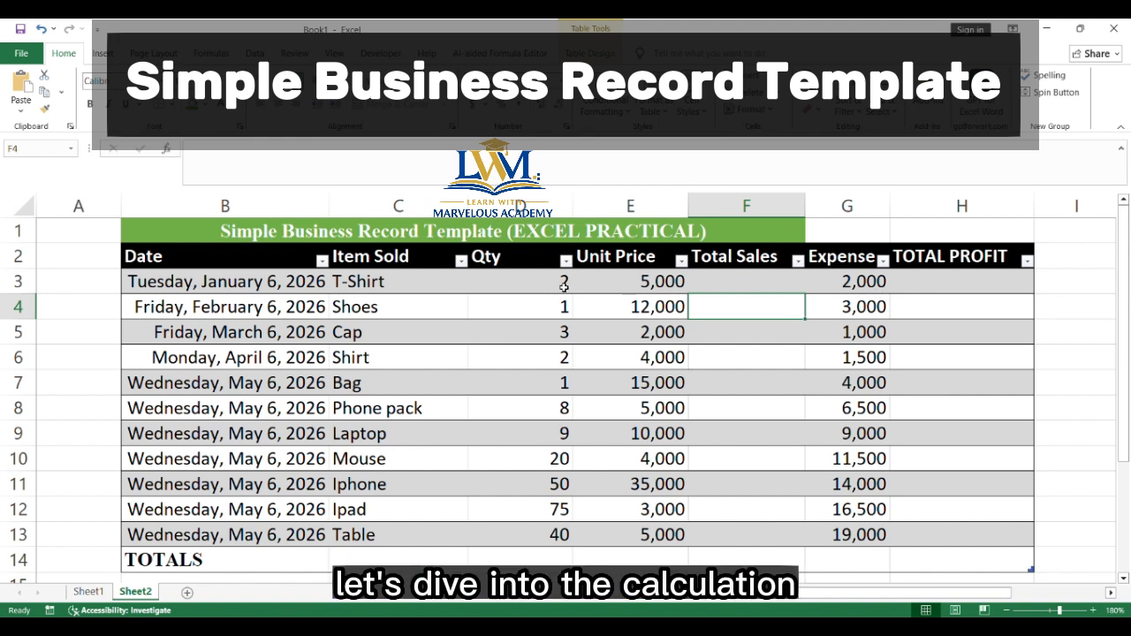
Examine the business record table's Date, Item Sold, Qty, Unit Price, Total Sales, Expense and Total Profit columns
{"action": "left_click", "coordinate": [712, 276]}
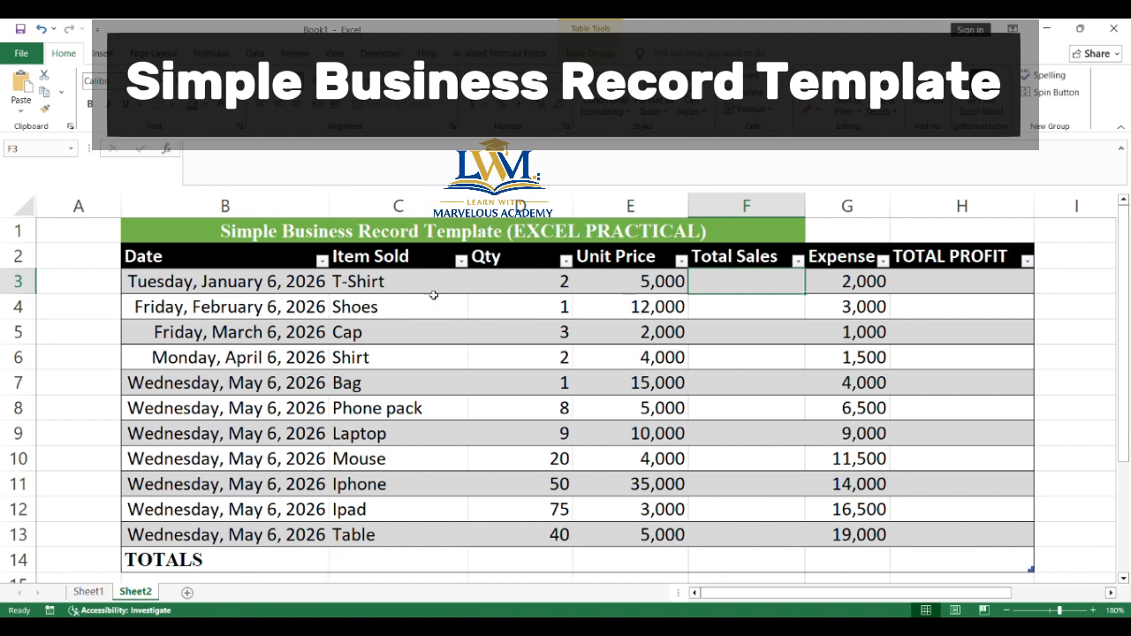
{"action": "left_click", "coordinate": [196, 280]}
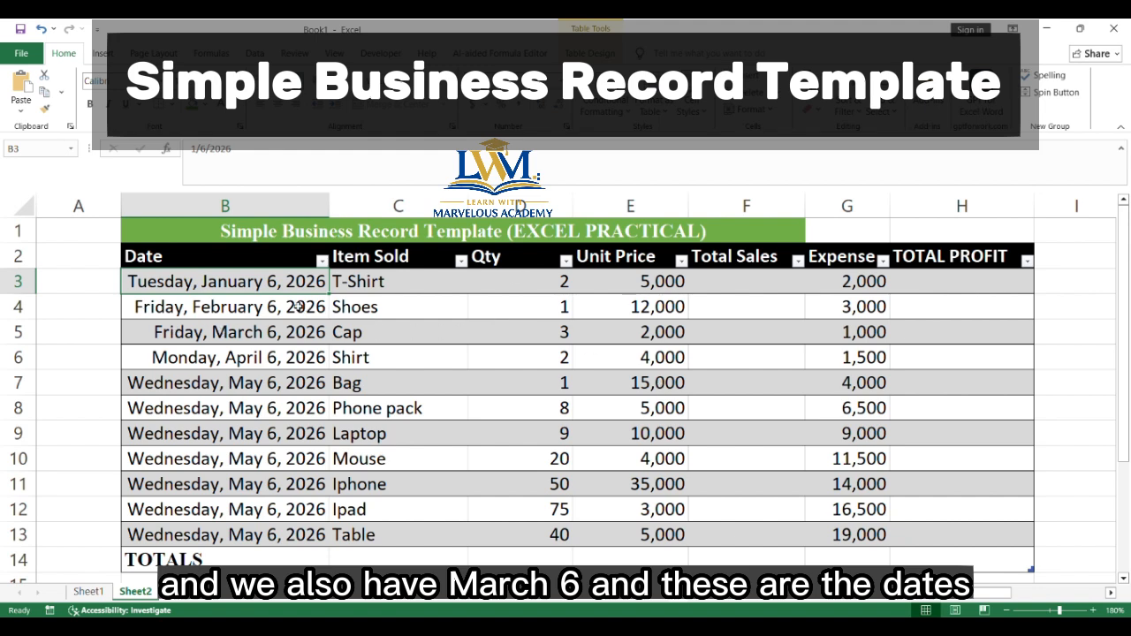
{"action": "left_click", "coordinate": [399, 256]}
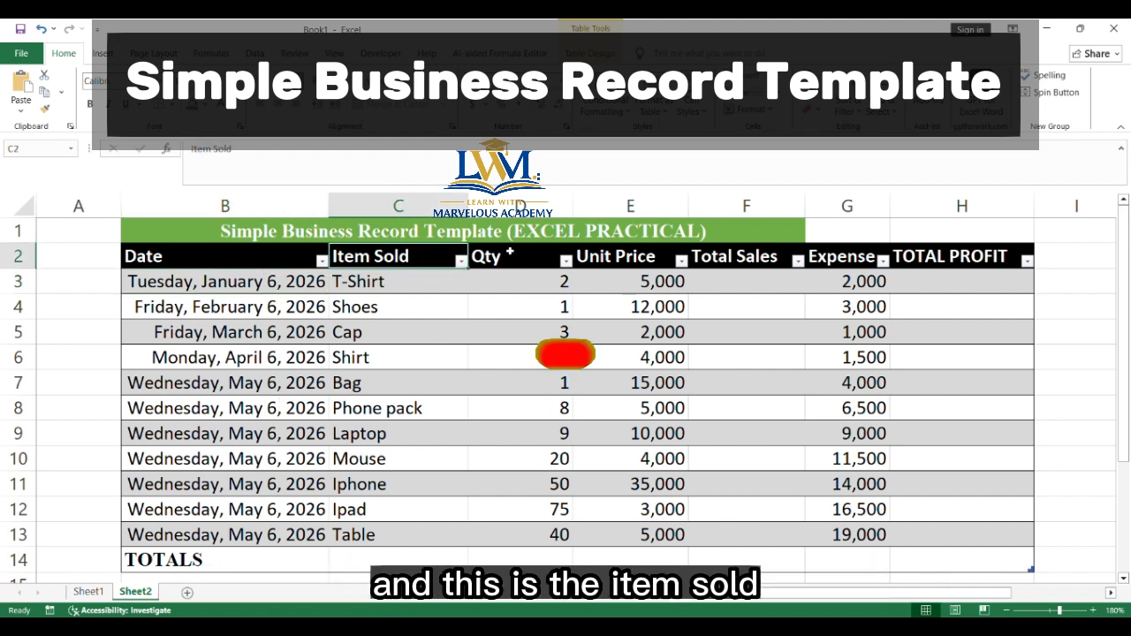
{"action": "left_click", "coordinate": [506, 256]}
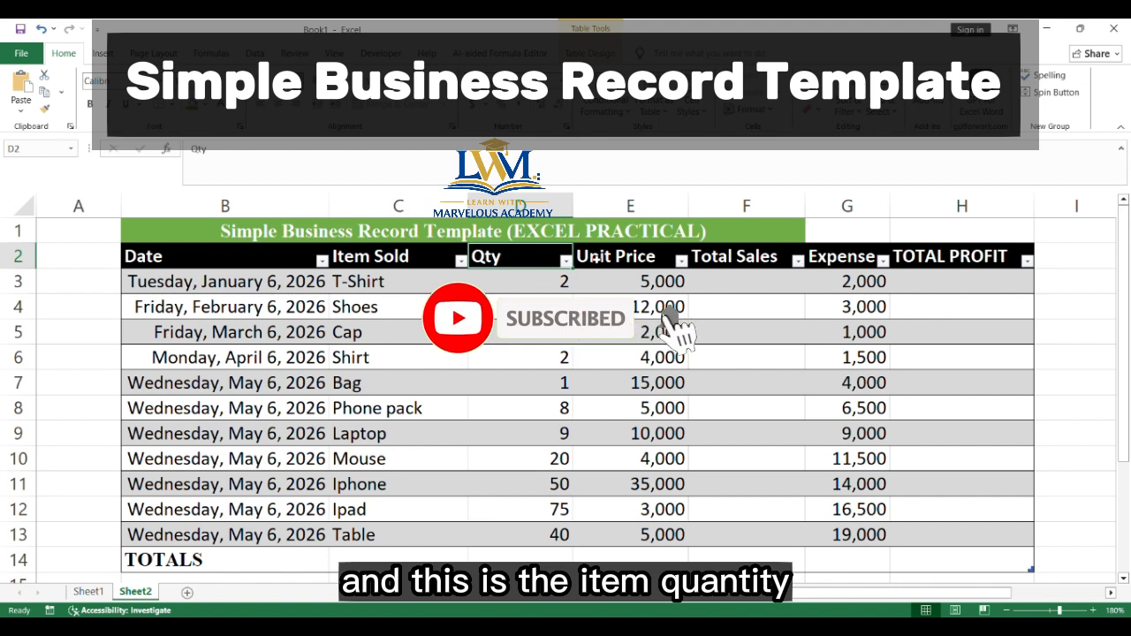
{"action": "left_click", "coordinate": [638, 257]}
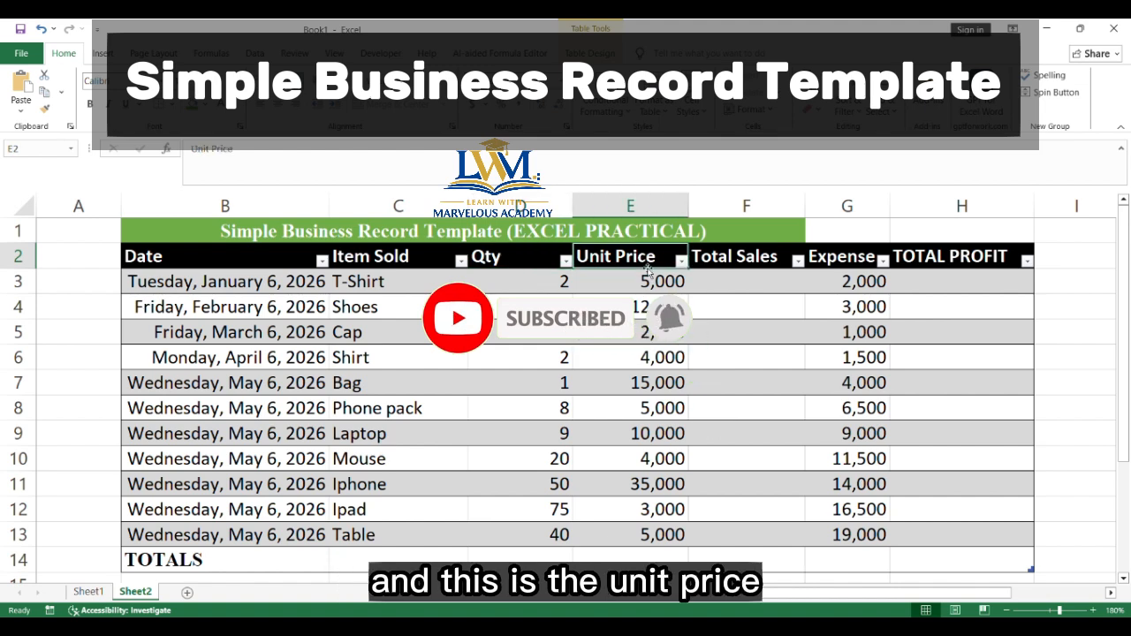
{"action": "key", "text": "ctrl+shift+Down"}
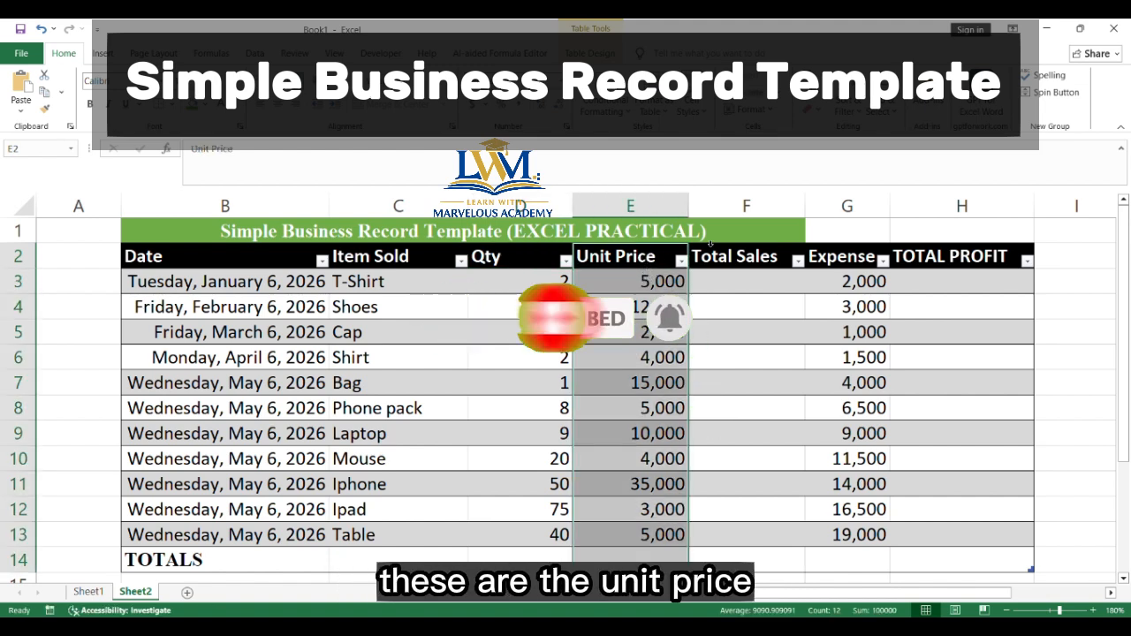
{"action": "left_click", "coordinate": [733, 244]}
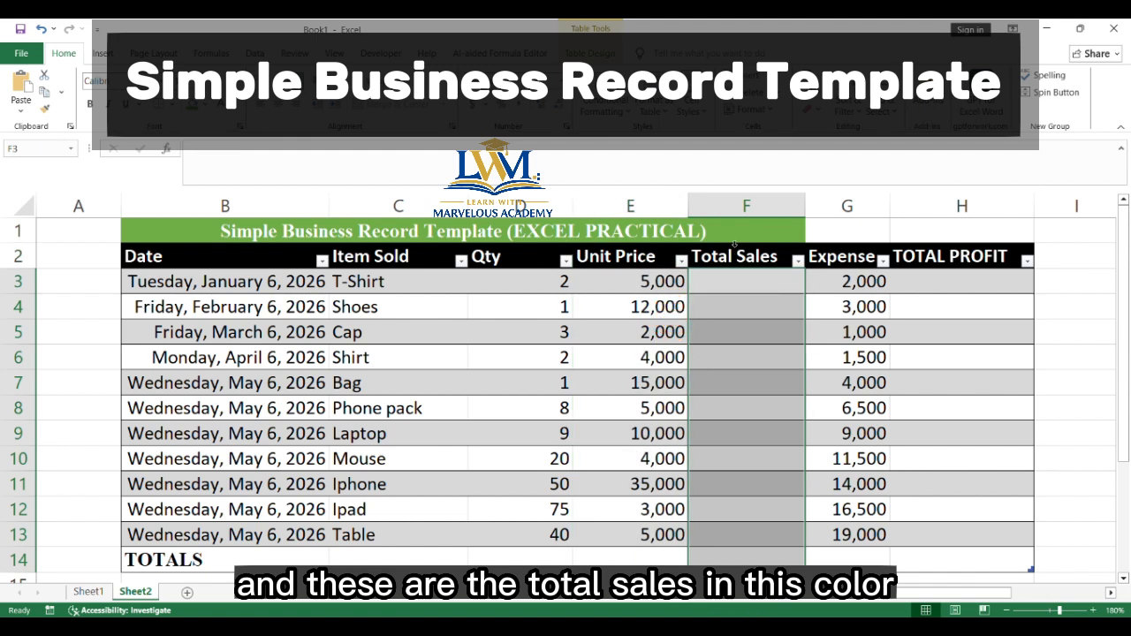
{"action": "left_click", "coordinate": [864, 245]}
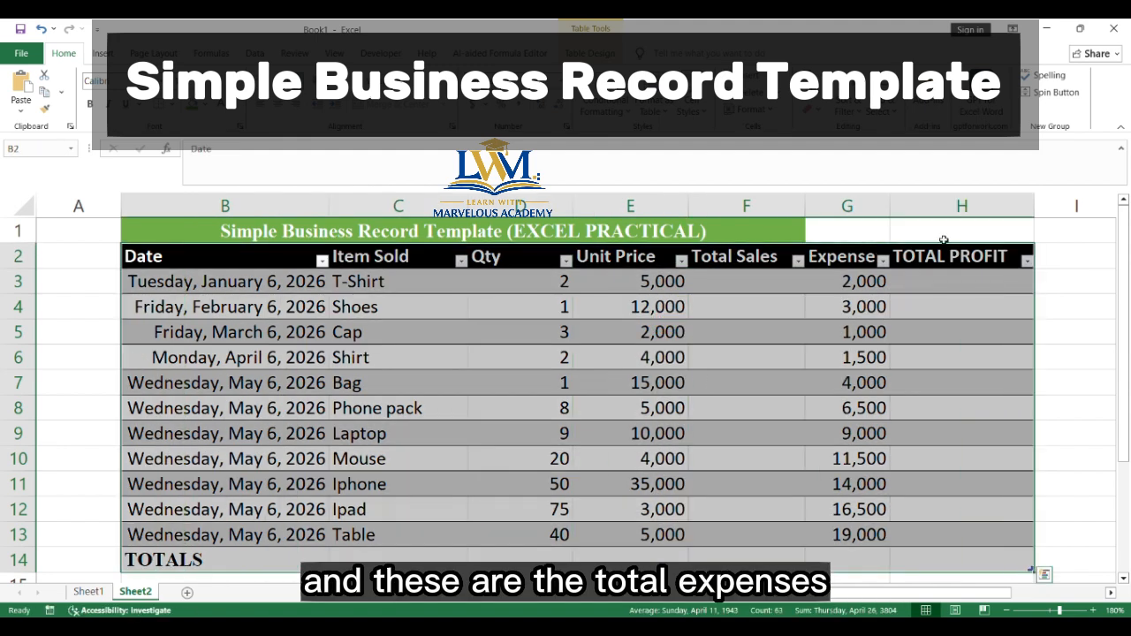
{"action": "left_click", "coordinate": [887, 223]}
{"action": "key", "text": "ctrl+shift+Down"}
{"action": "key", "text": "ctrl+shift+Down"}
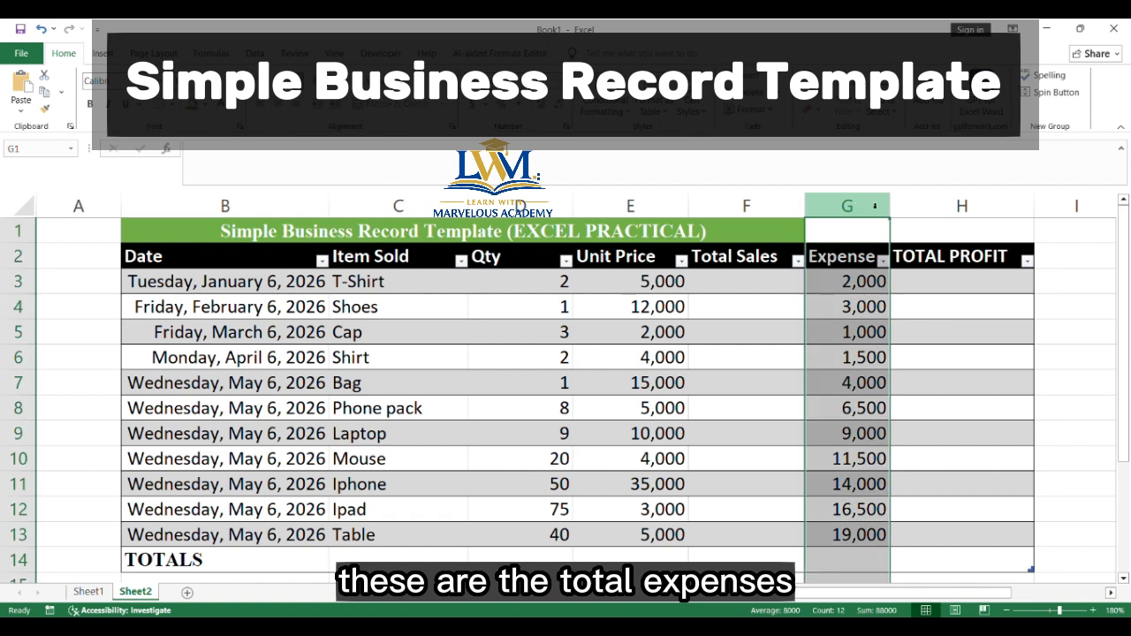
{"action": "left_click", "coordinate": [946, 224]}
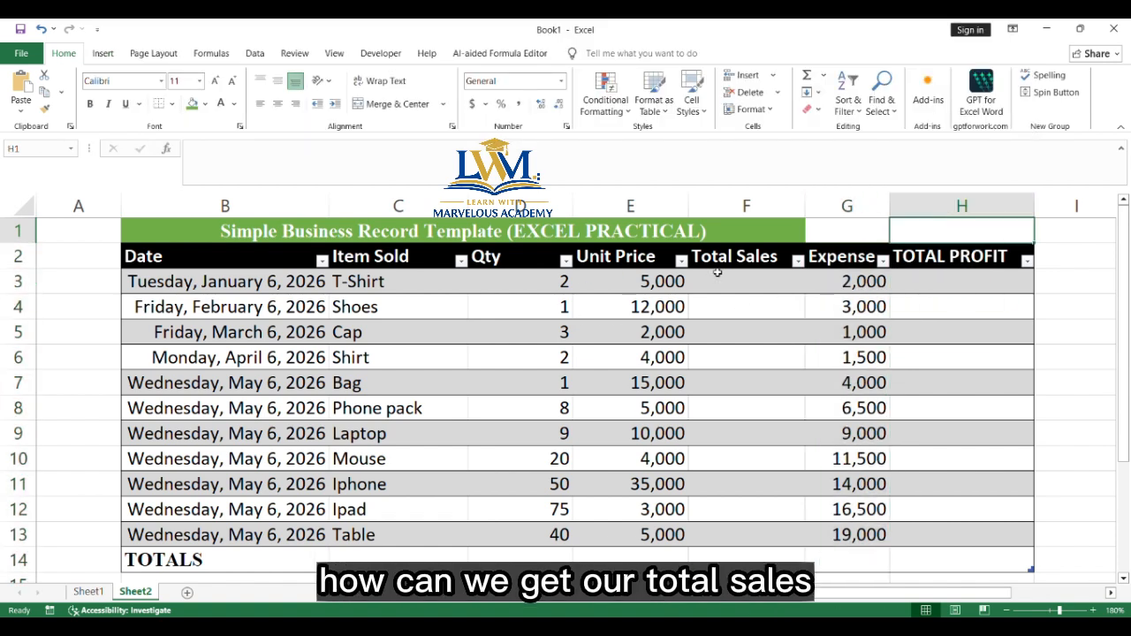
{"action": "left_click", "coordinate": [756, 285]}
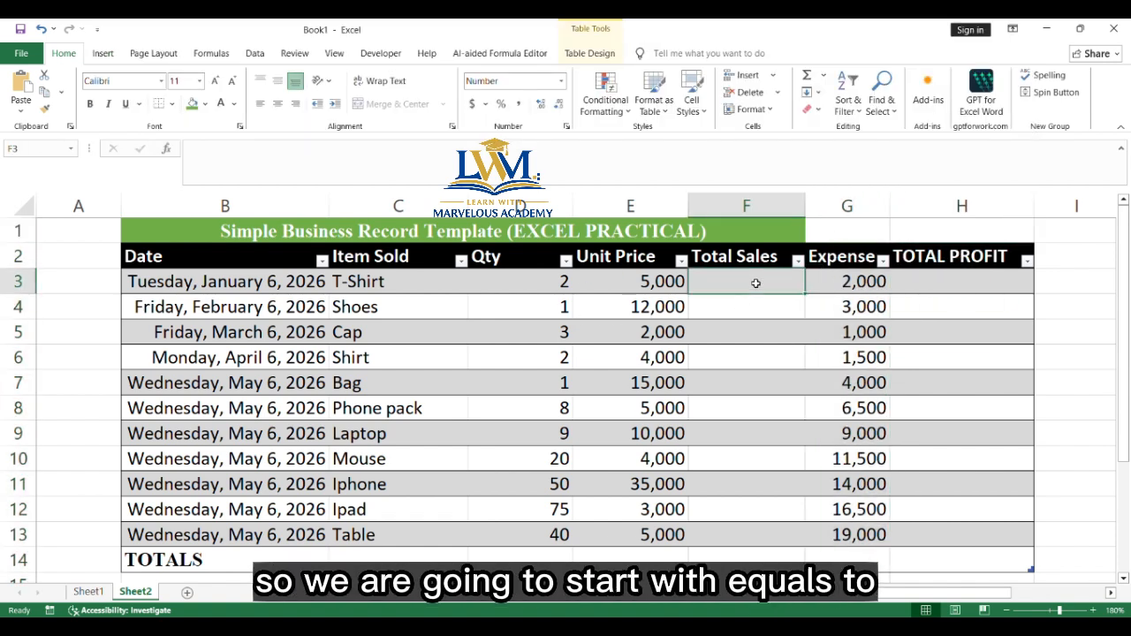
{"action": "type", "text": "="}
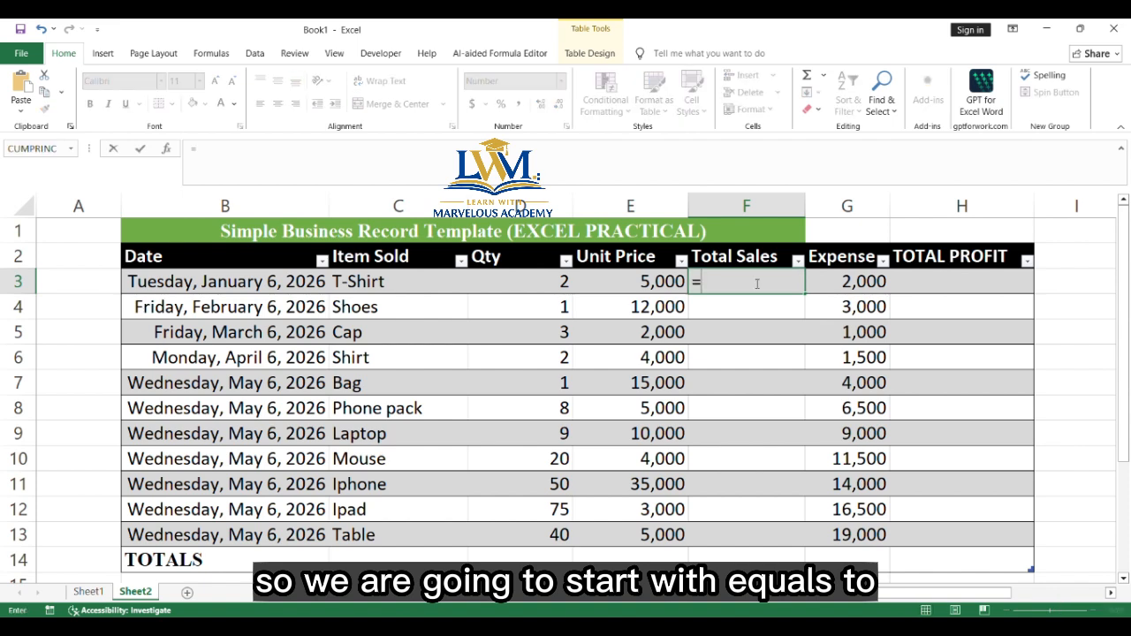
{"action": "left_click", "coordinate": [562, 281]}
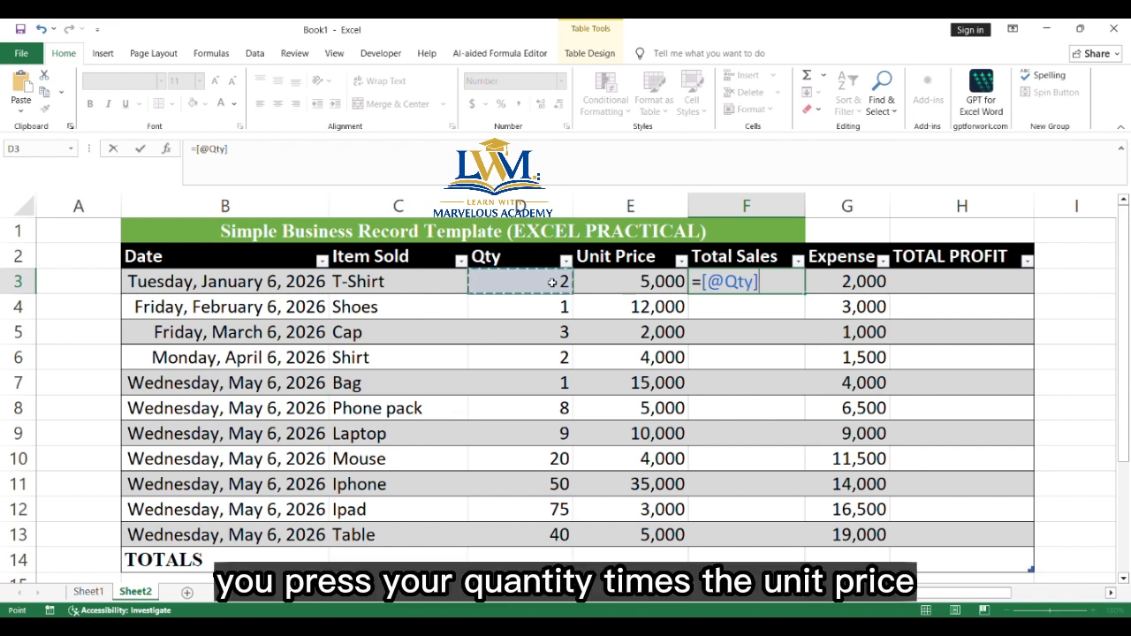
{"action": "type", "text": "*"}
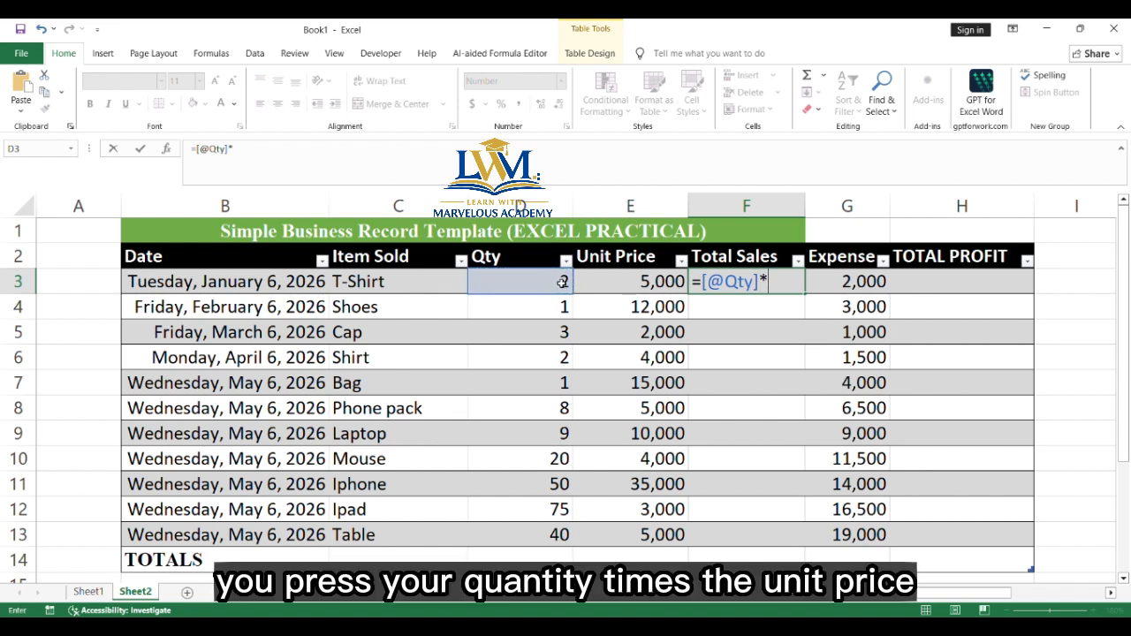
{"action": "left_click", "coordinate": [629, 285]}
{"action": "key", "text": "Return"}
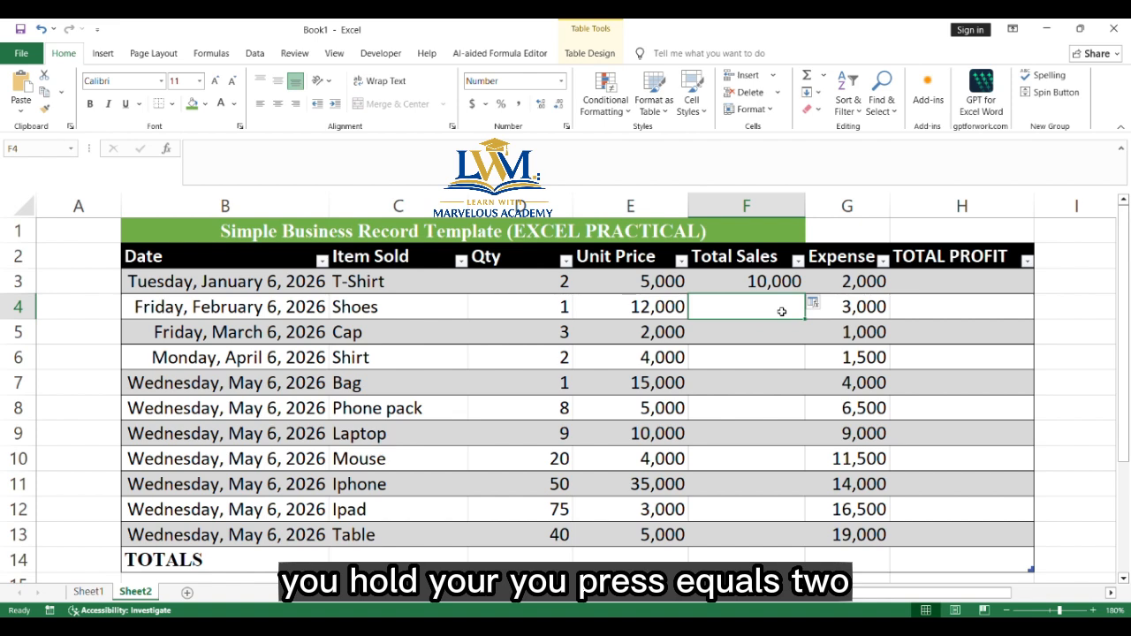
{"action": "type", "text": "="}
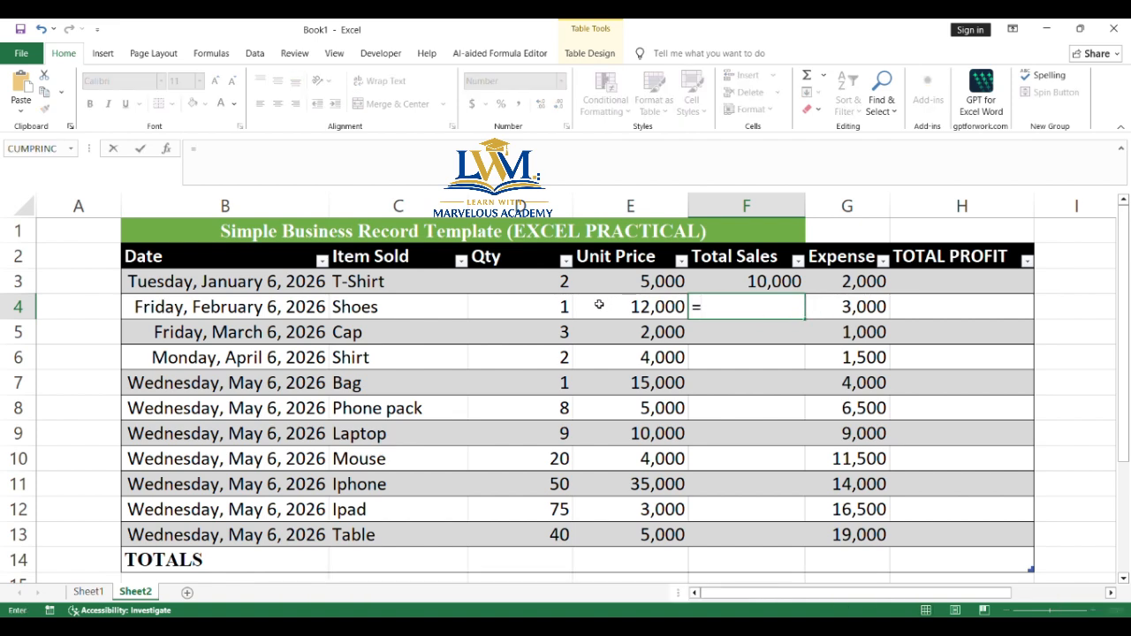
{"action": "left_click", "coordinate": [562, 308]}
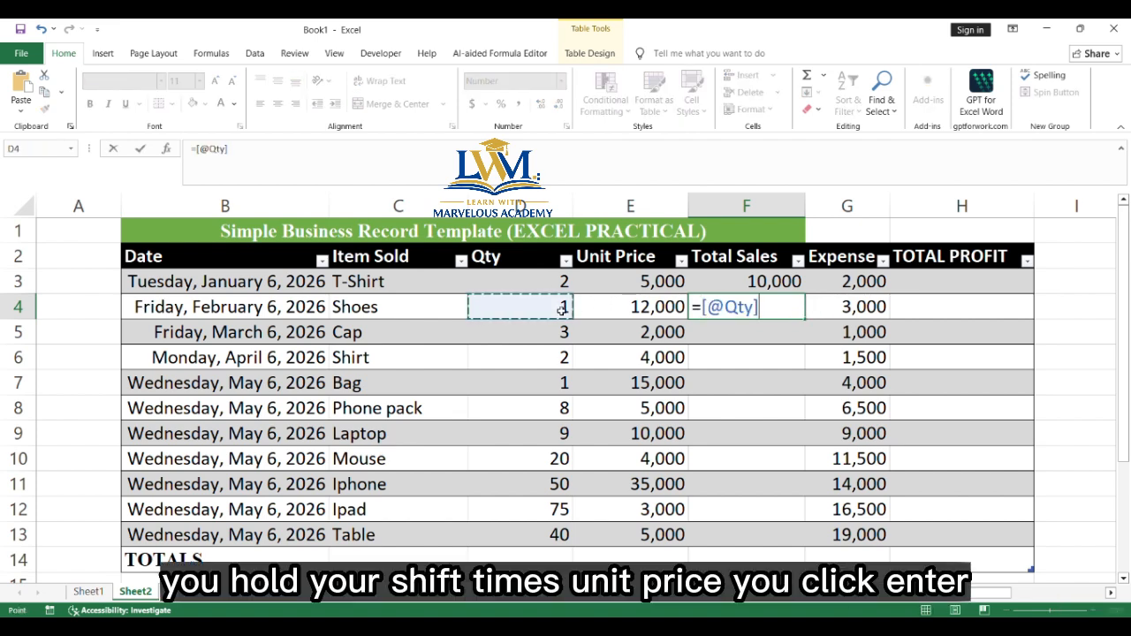
{"action": "type", "text": "*"}
{"action": "left_click", "coordinate": [670, 306]}
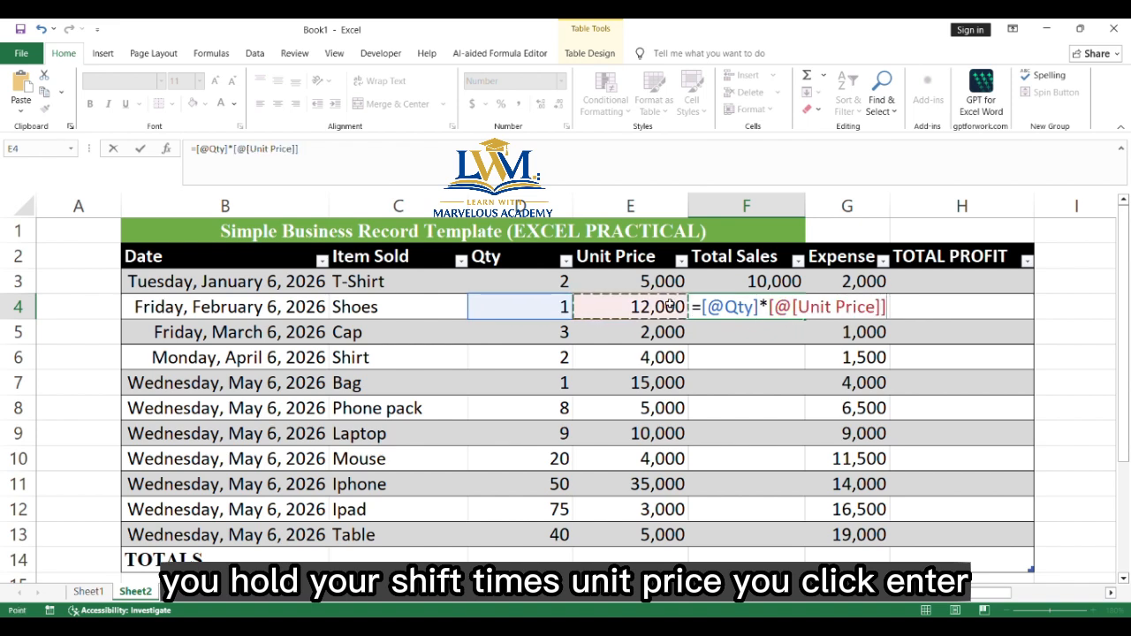
{"action": "key", "text": "Return"}
{"action": "left_click", "coordinate": [695, 304]}
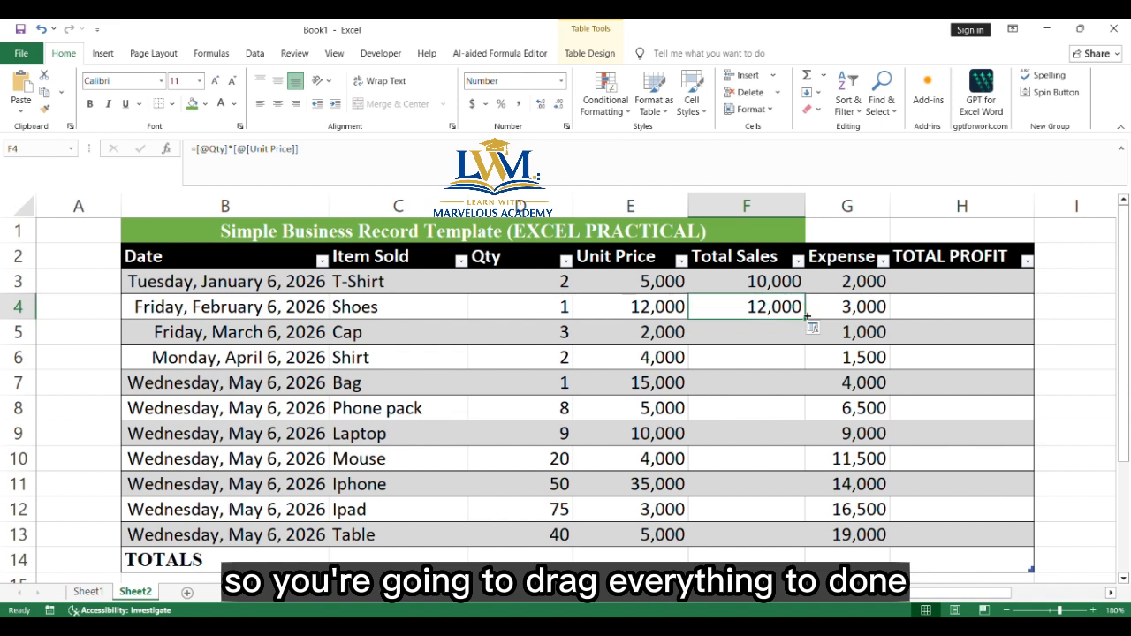
{"action": "left_click_drag", "start_coordinate": [806, 317], "coordinate": [804, 539]}
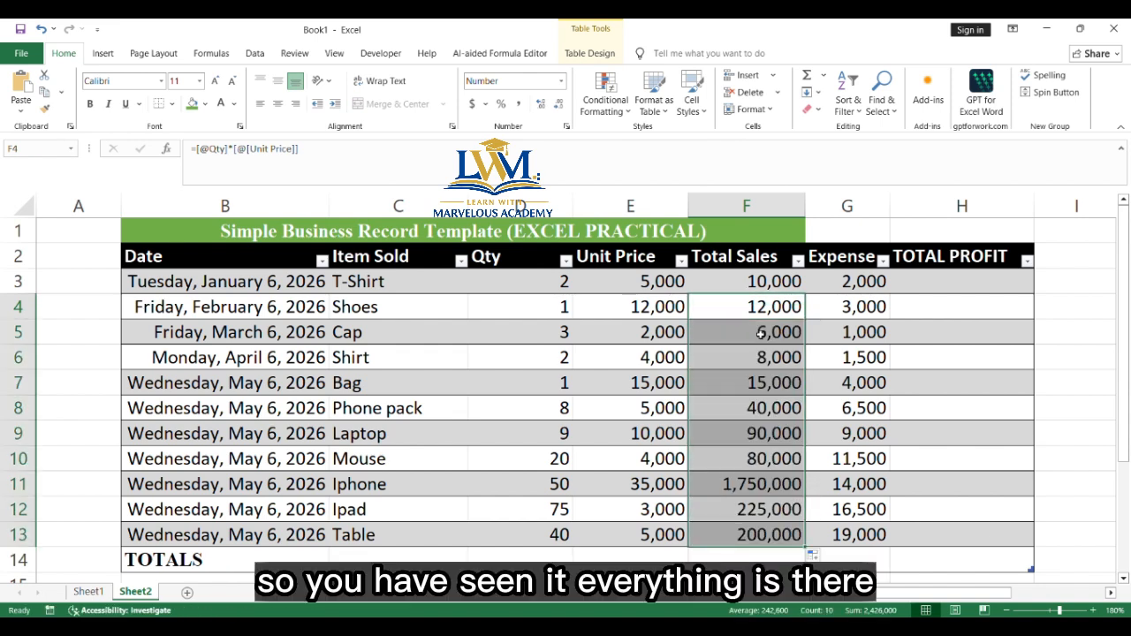
Examine the Total Sales and Expense columns that the profit calculation depends on
{"action": "left_click", "coordinate": [757, 282]}
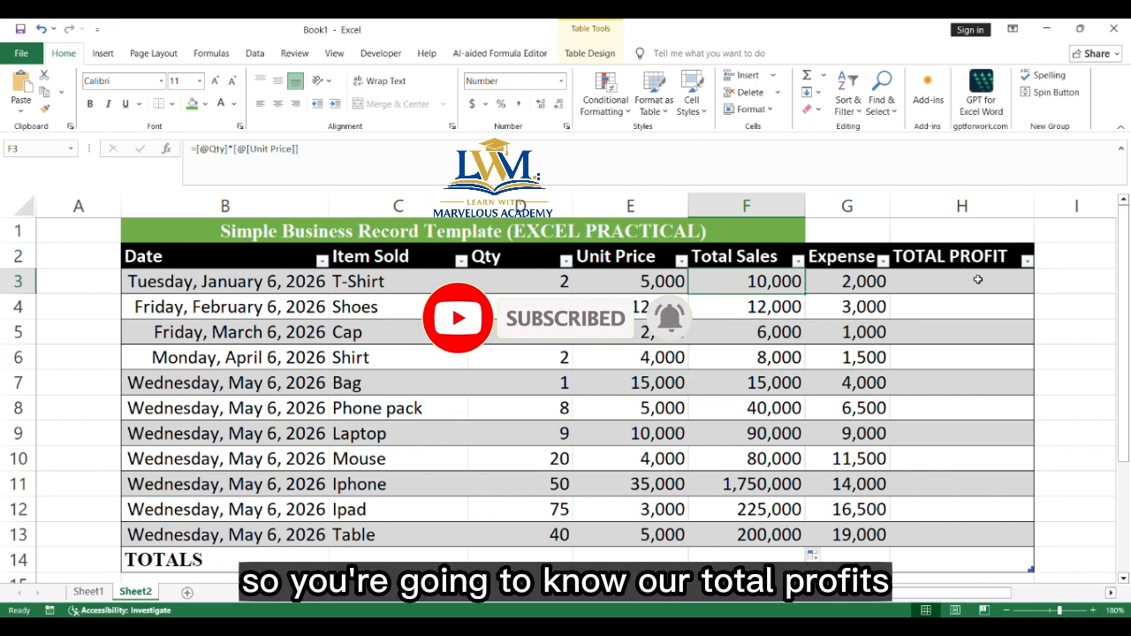
{"action": "left_click", "coordinate": [851, 261]}
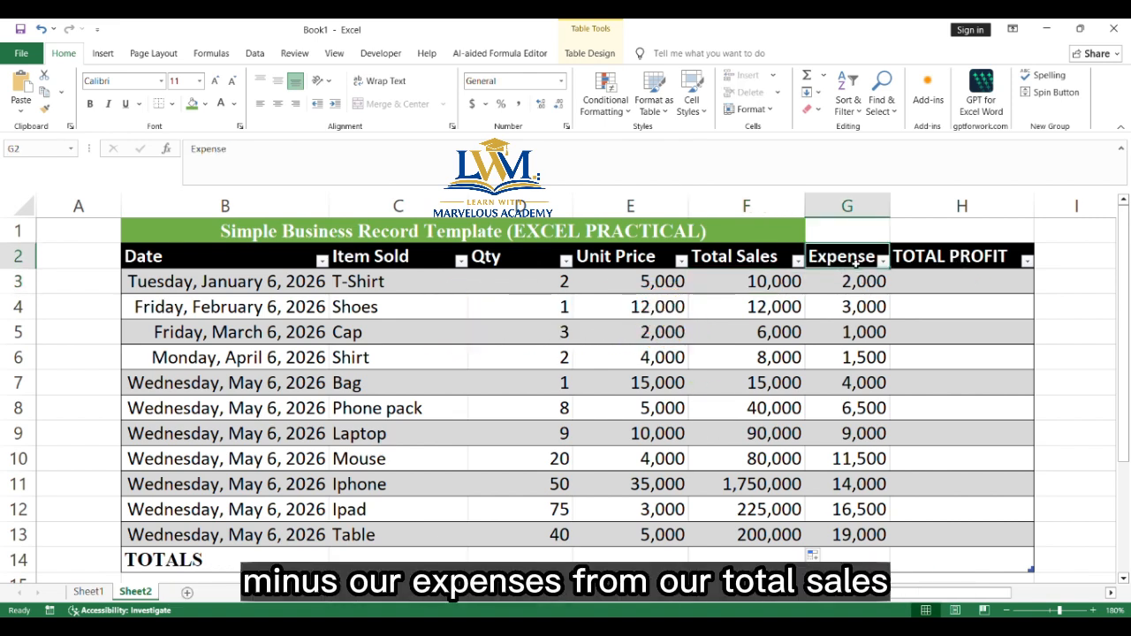
{"action": "left_click_drag", "start_coordinate": [847, 231], "coordinate": [847, 538]}
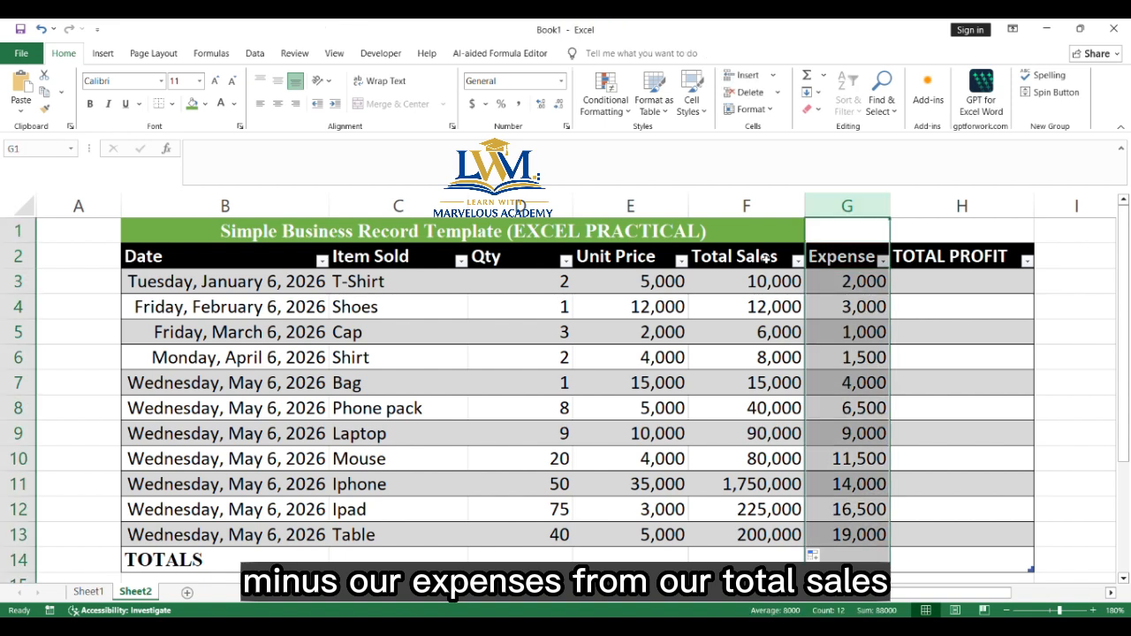
{"action": "left_click", "coordinate": [751, 205]}
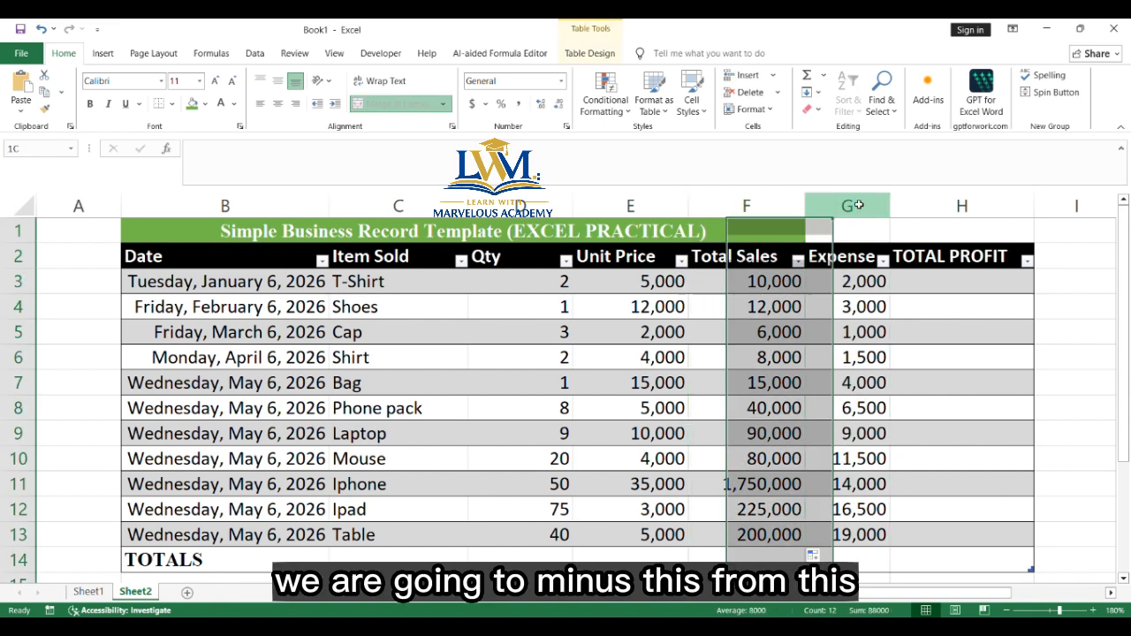
{"action": "left_click", "coordinate": [774, 205]}
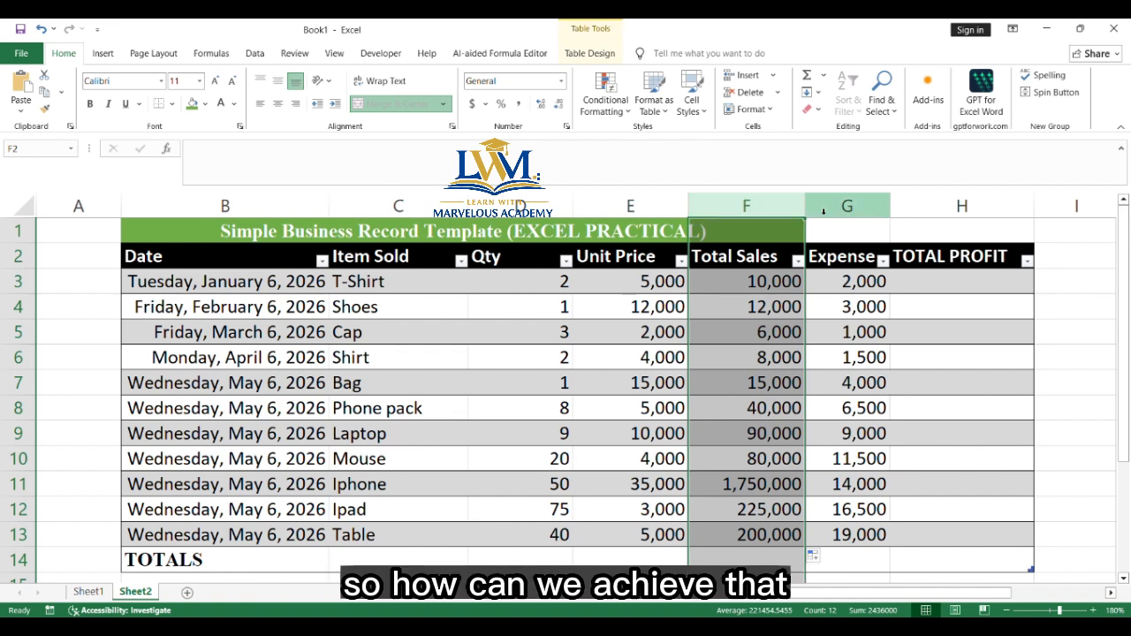
{"action": "left_click", "coordinate": [866, 205]}
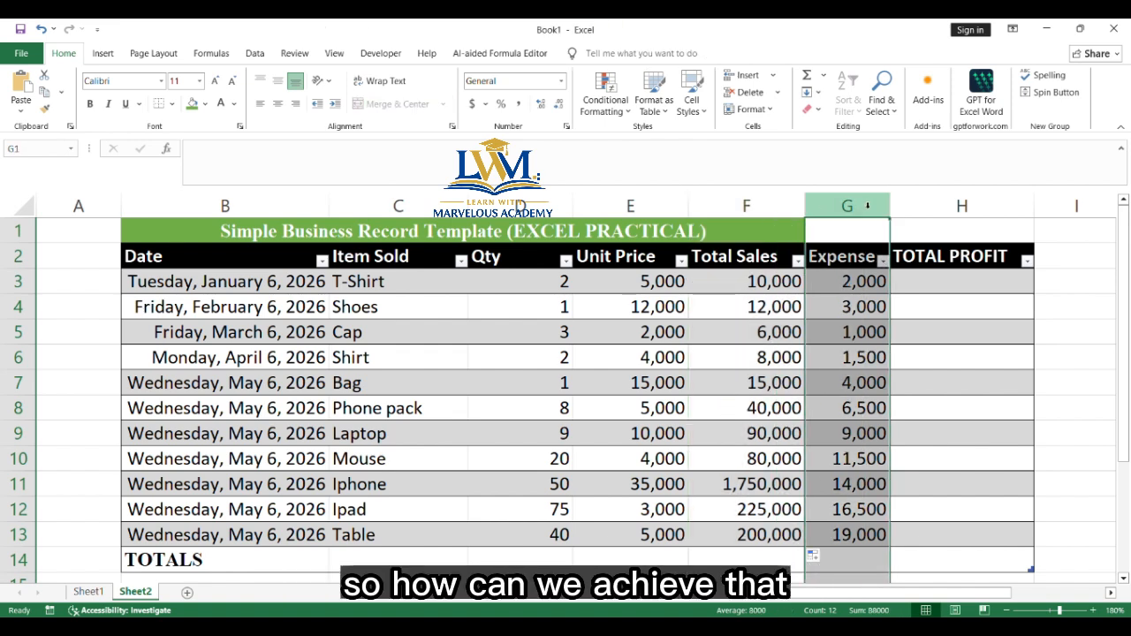
{"action": "left_click", "coordinate": [940, 279]}
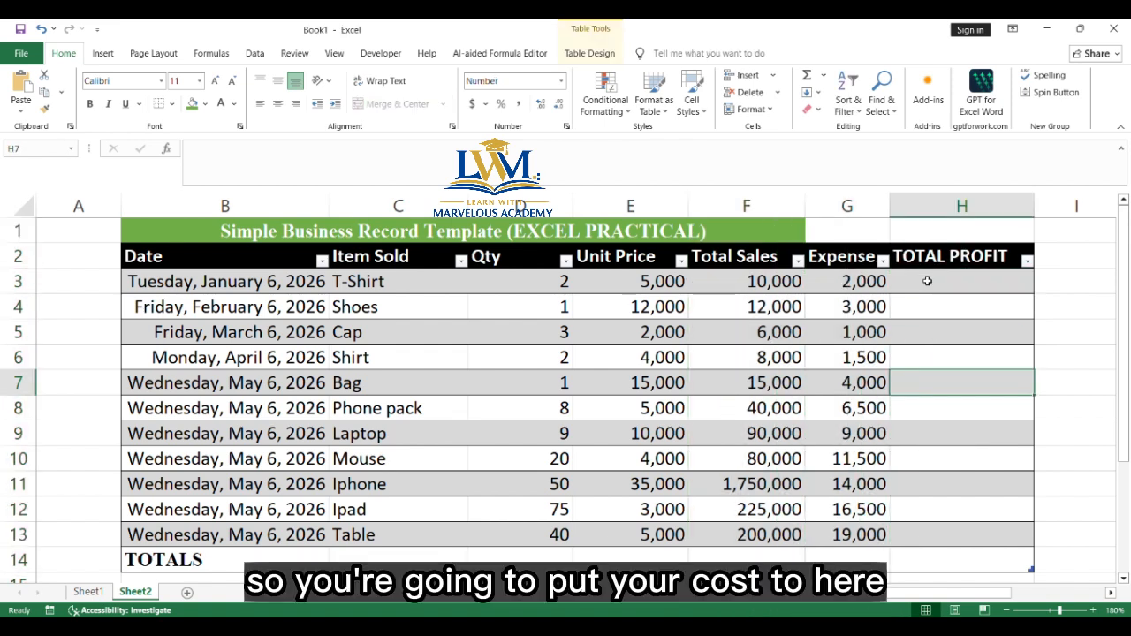
{"action": "left_click", "coordinate": [927, 281]}
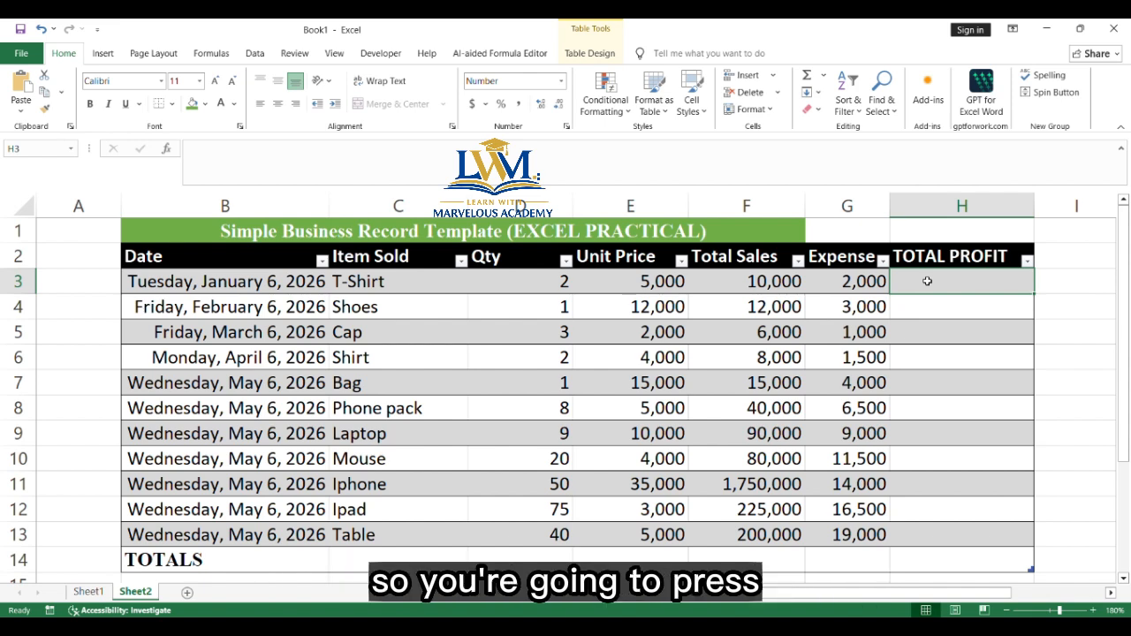
{"action": "type", "text": "="}
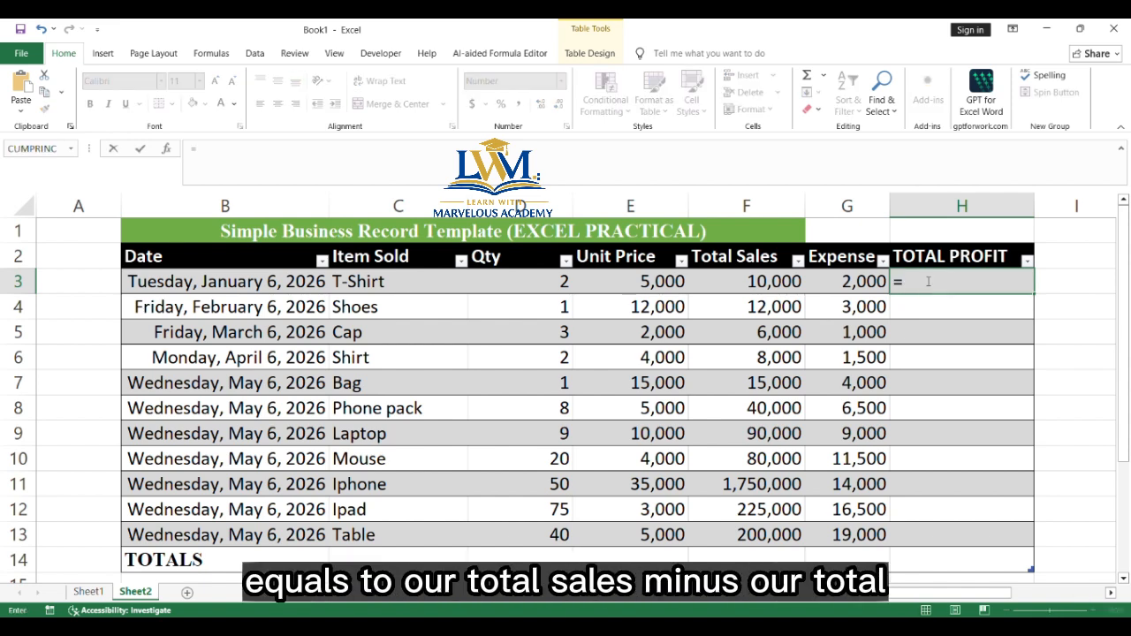
{"action": "left_click", "coordinate": [751, 281]}
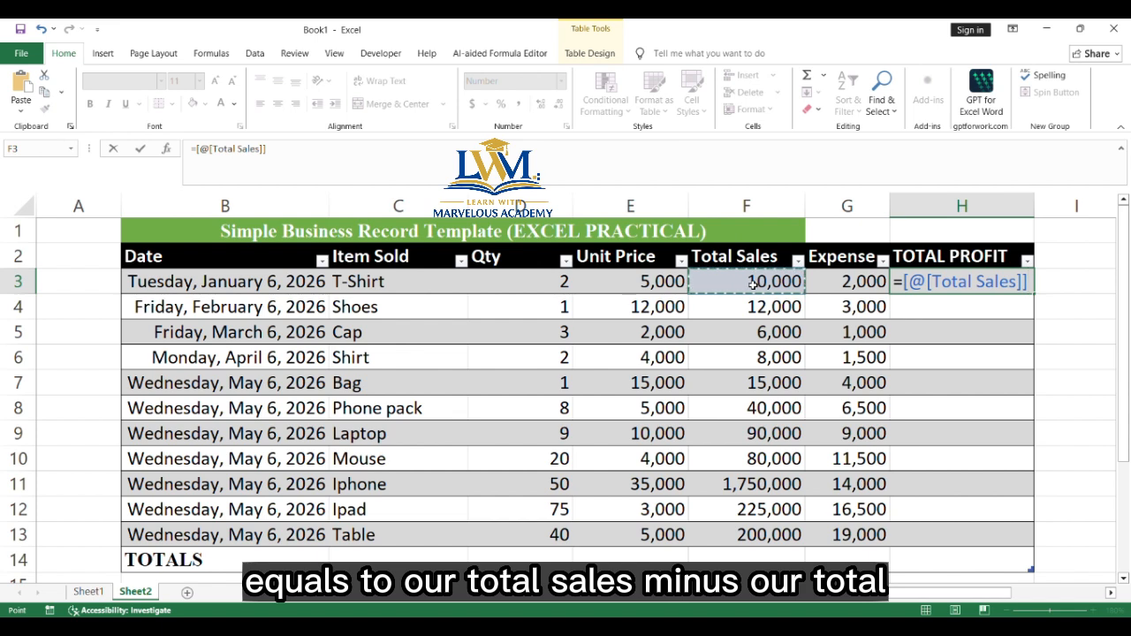
{"action": "type", "text": "-"}
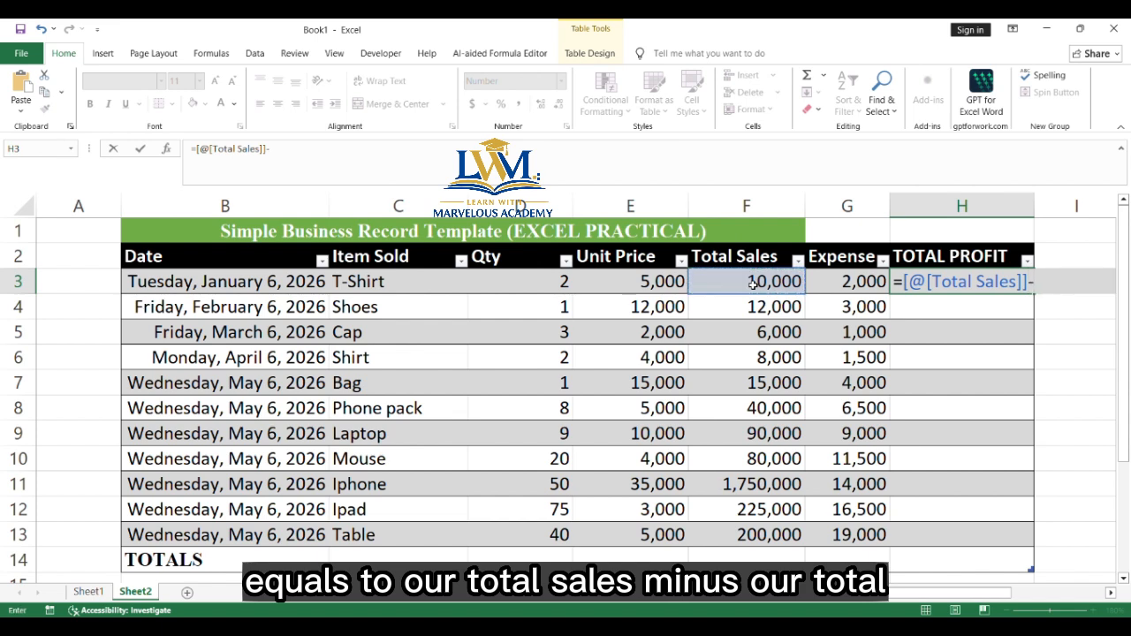
{"action": "left_click", "coordinate": [857, 281]}
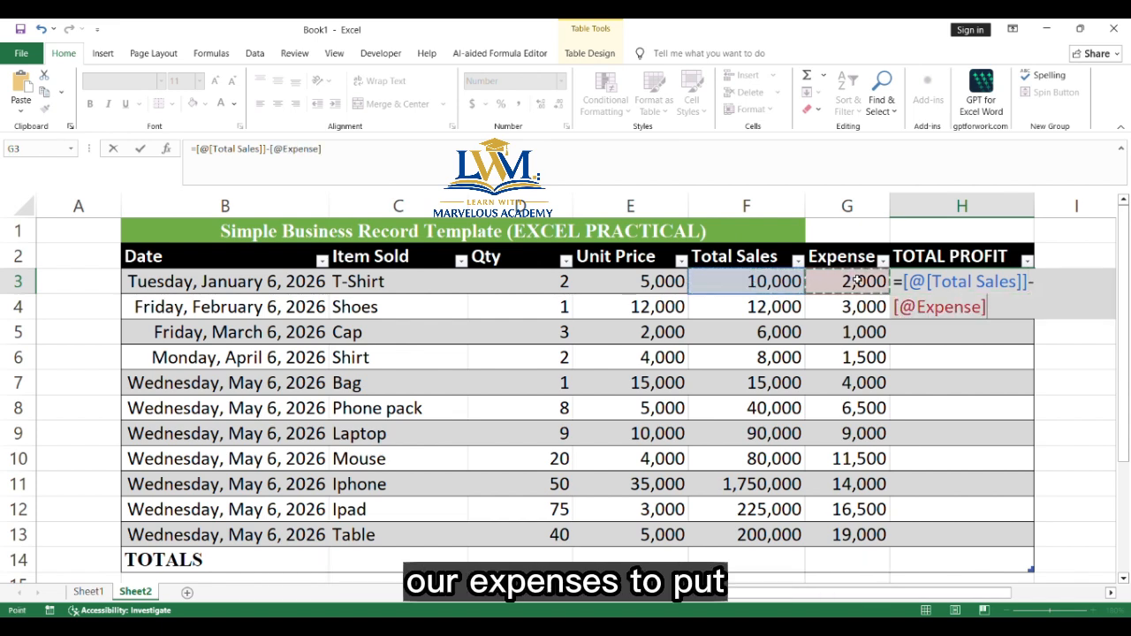
{"action": "key", "text": "Return"}
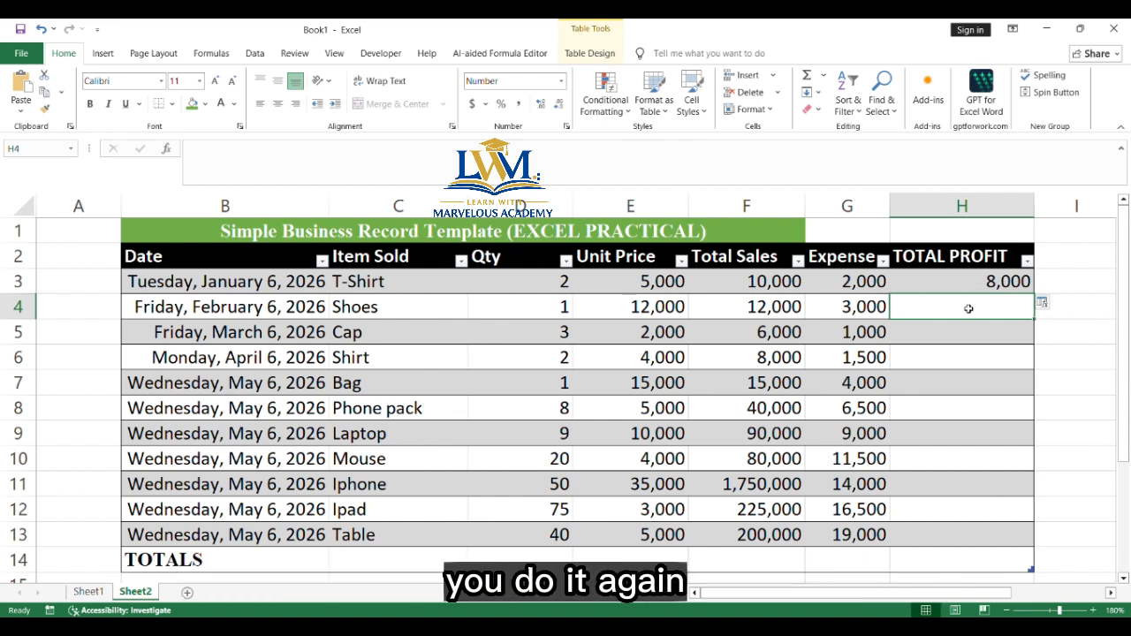
{"action": "type", "text": "="}
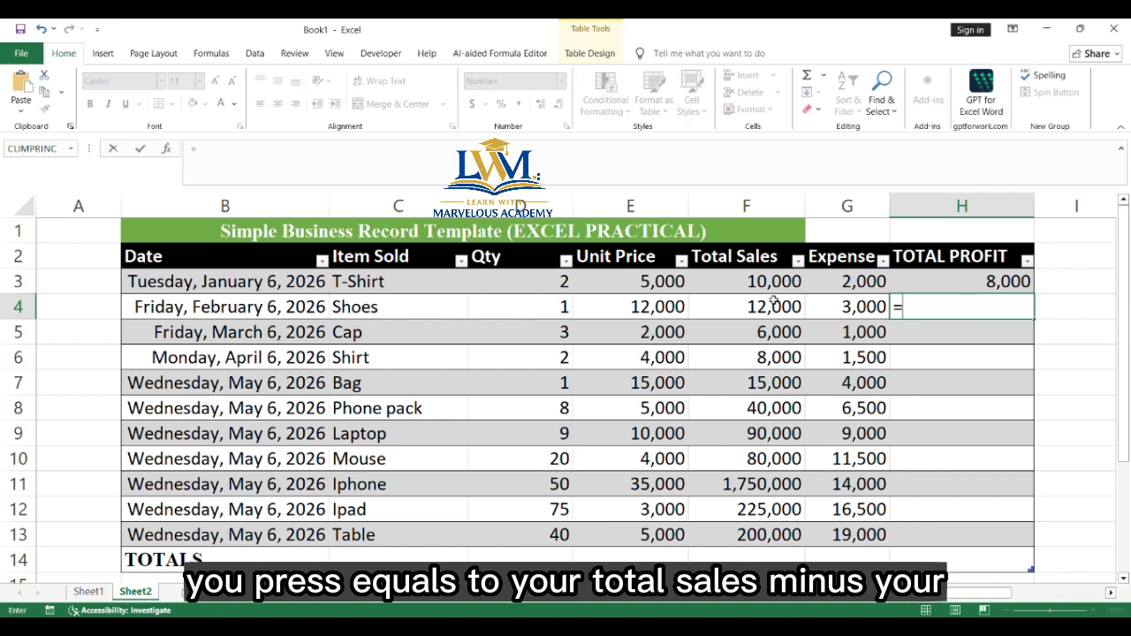
{"action": "left_click", "coordinate": [762, 303]}
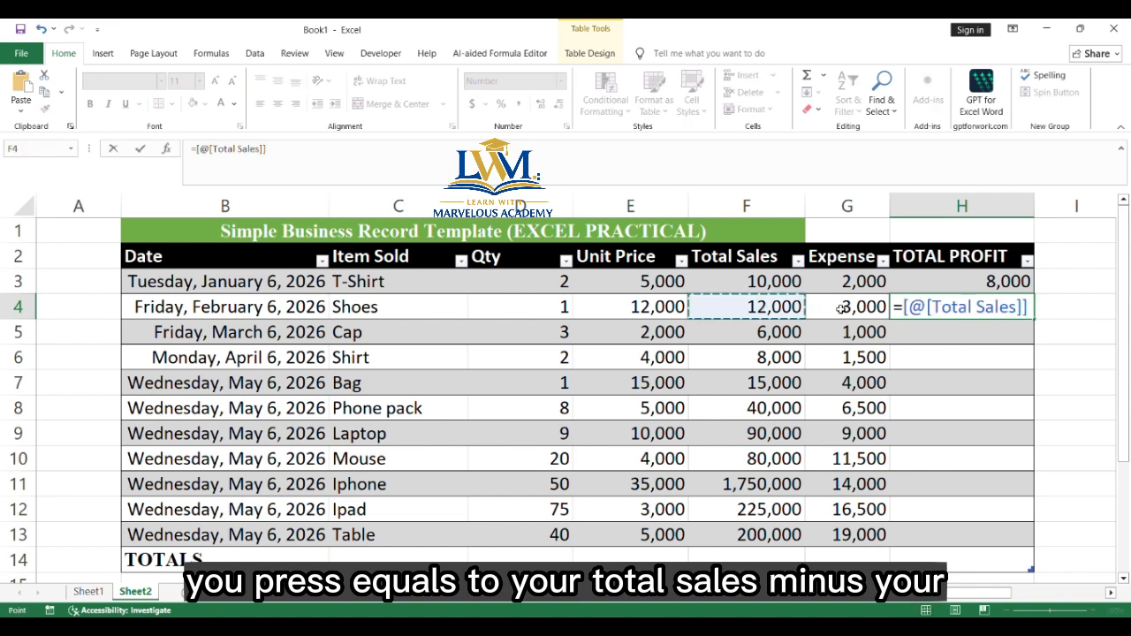
{"action": "type", "text": "-"}
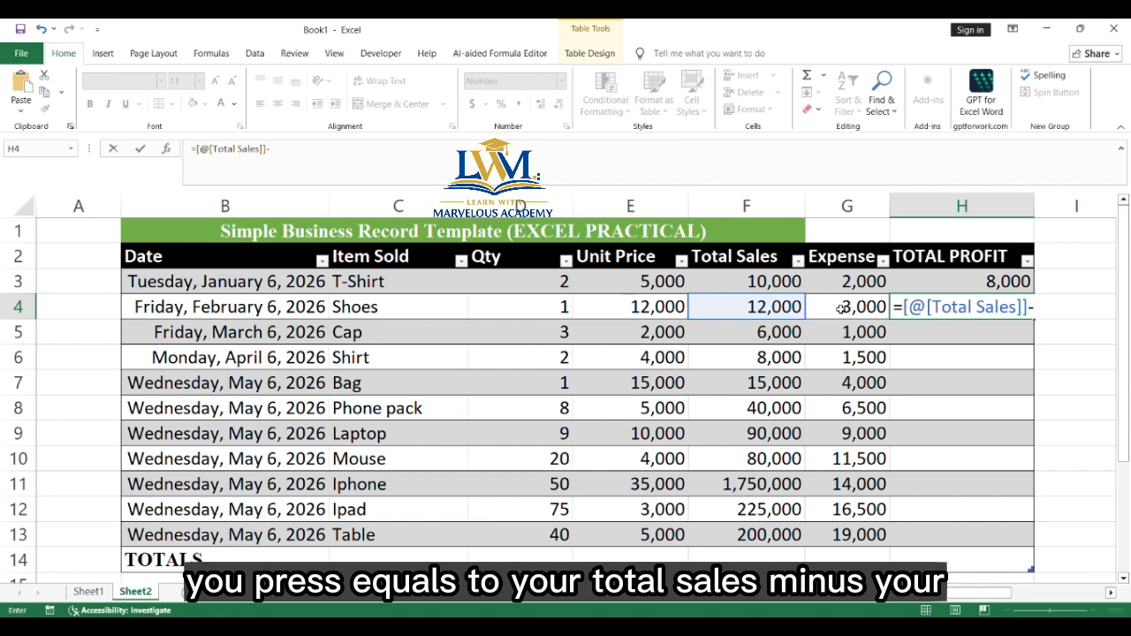
{"action": "left_click", "coordinate": [871, 307]}
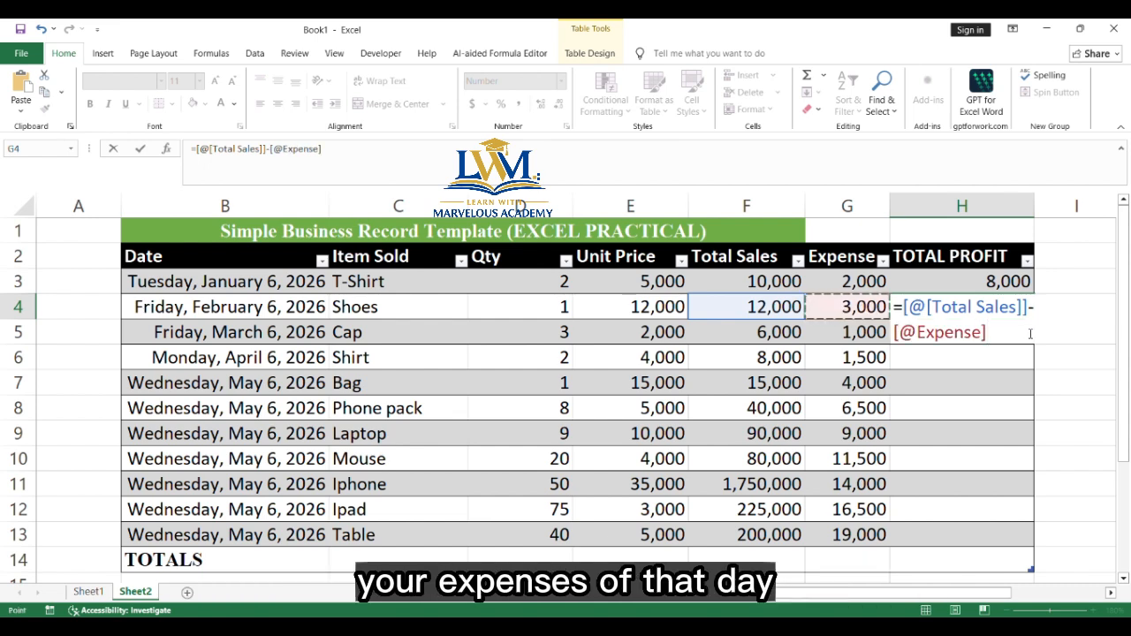
{"action": "key", "text": "Return"}
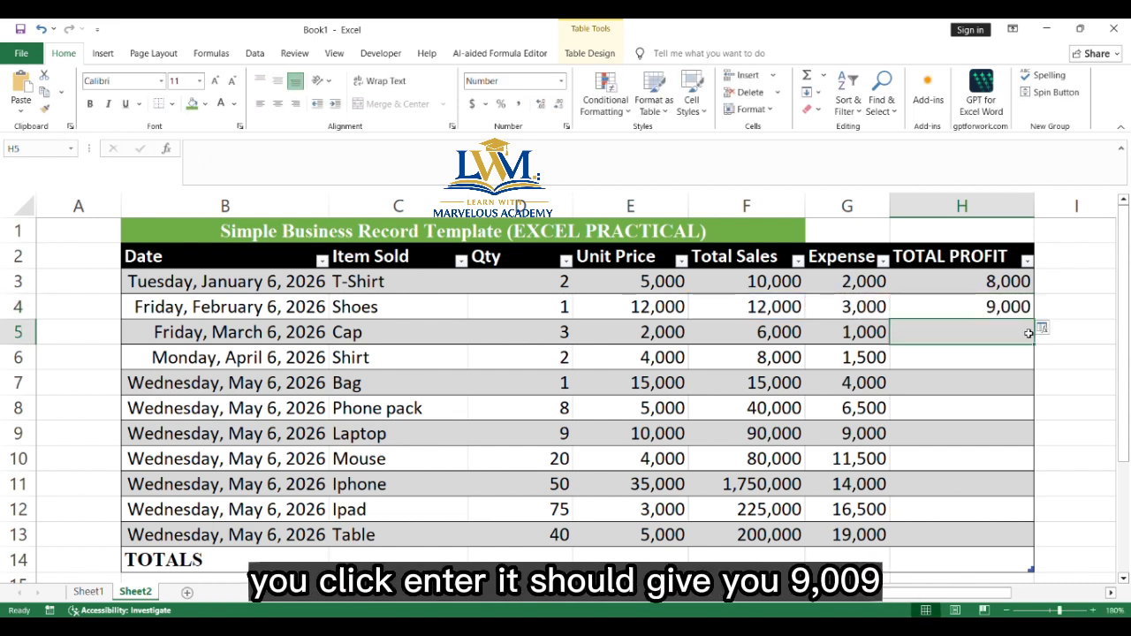
Fill the Total Profit formula from H4 down through H13 for the remaining items
{"action": "left_click", "coordinate": [1023, 307]}
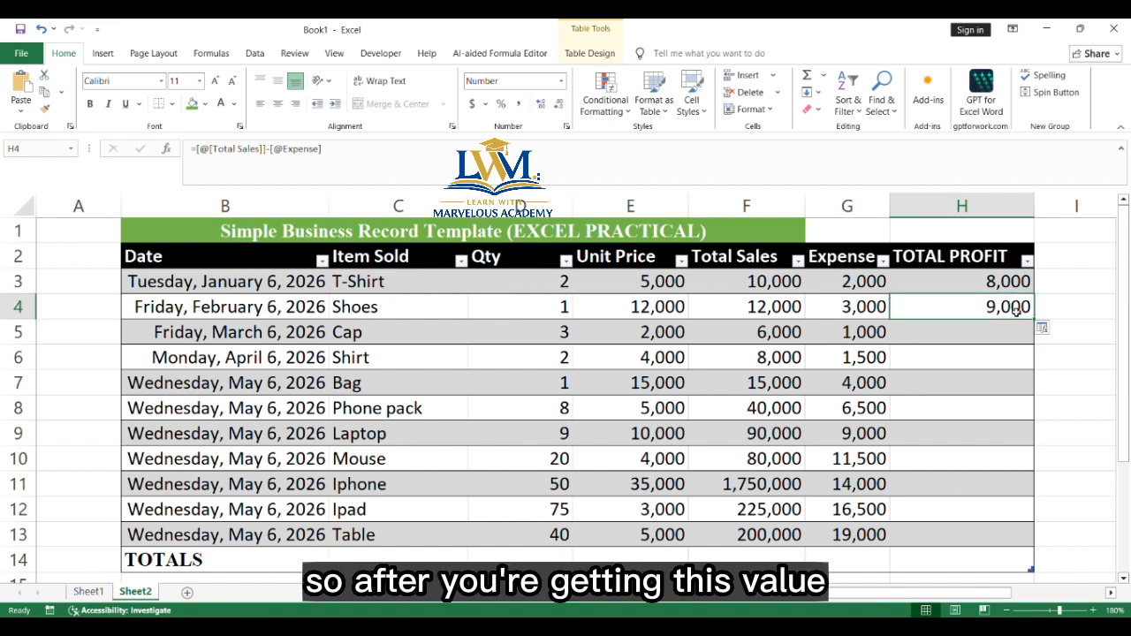
{"action": "left_click", "coordinate": [1007, 281]}
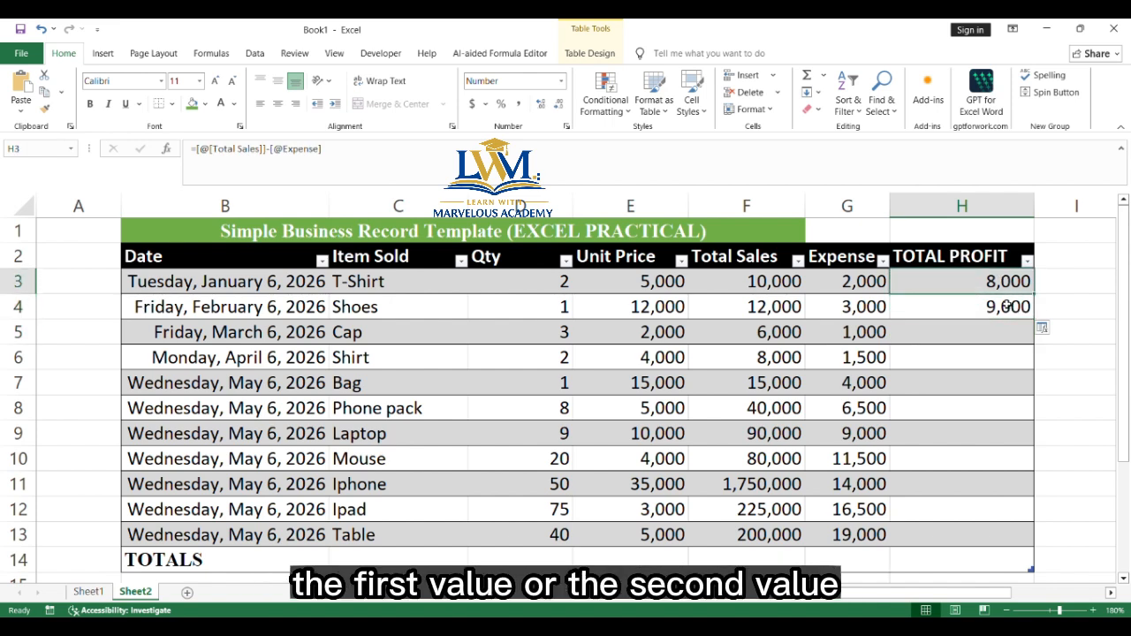
{"action": "left_click", "coordinate": [1008, 307]}
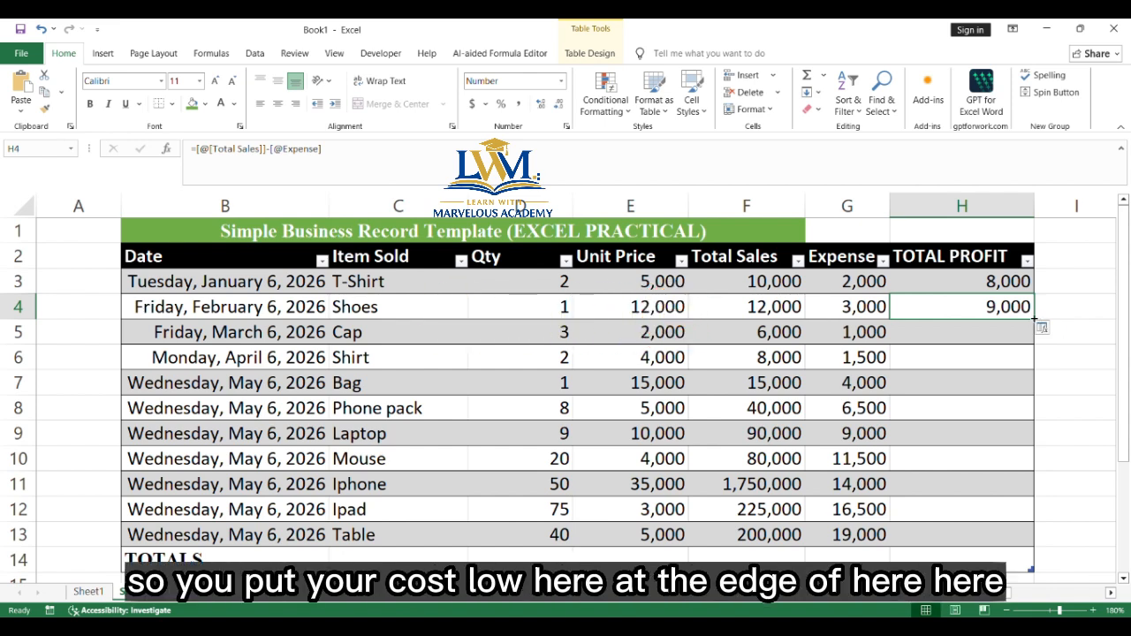
{"action": "left_click_drag", "start_coordinate": [1034, 317], "coordinate": [1032, 541]}
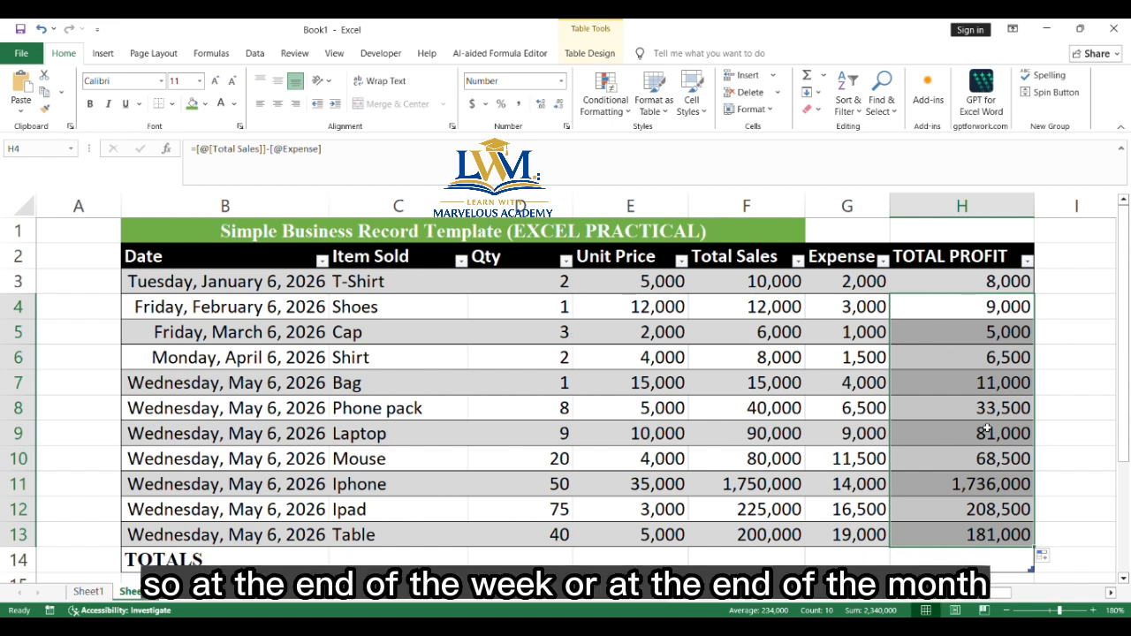
Add the sum of the TOTAL PROFIT column, H3 to H13, in cell H14 of the TOTALS row
{"action": "scroll", "coordinate": [976, 439], "scroll_direction": "down", "scroll_amount": 2}
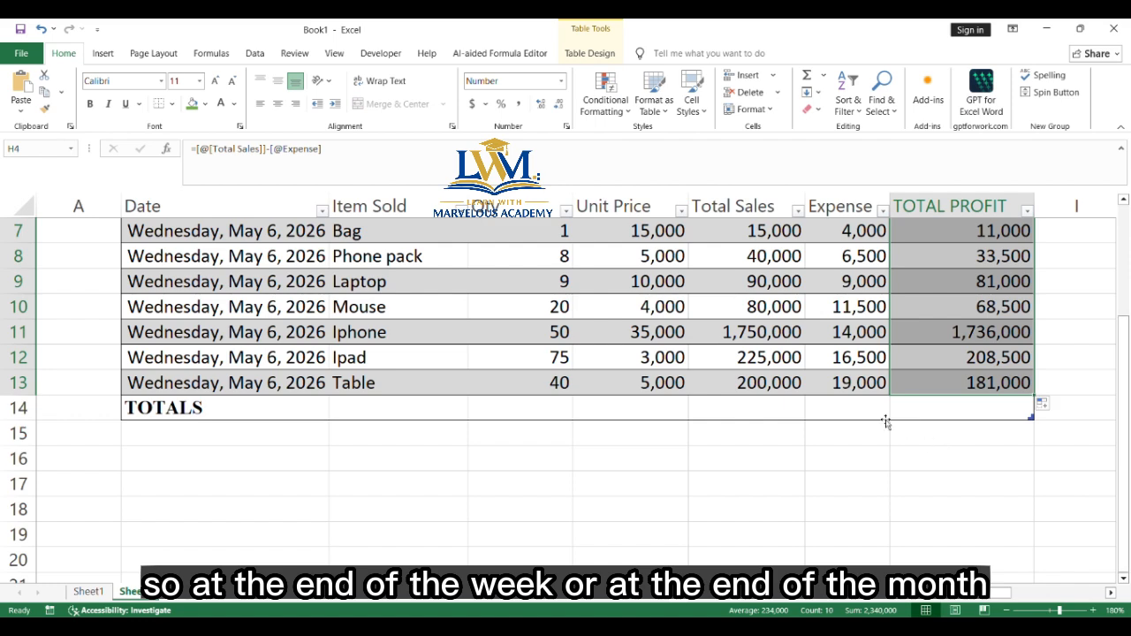
{"action": "left_click", "coordinate": [958, 404]}
{"action": "scroll", "coordinate": [959, 404], "scroll_direction": "up", "scroll_amount": 1}
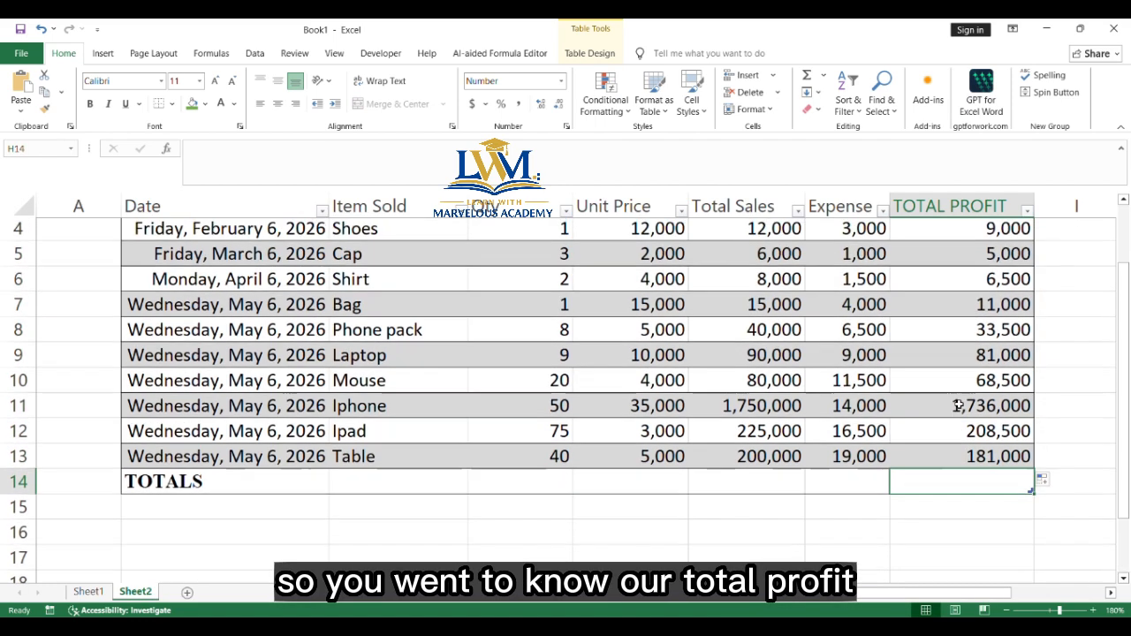
{"action": "left_click", "coordinate": [837, 483]}
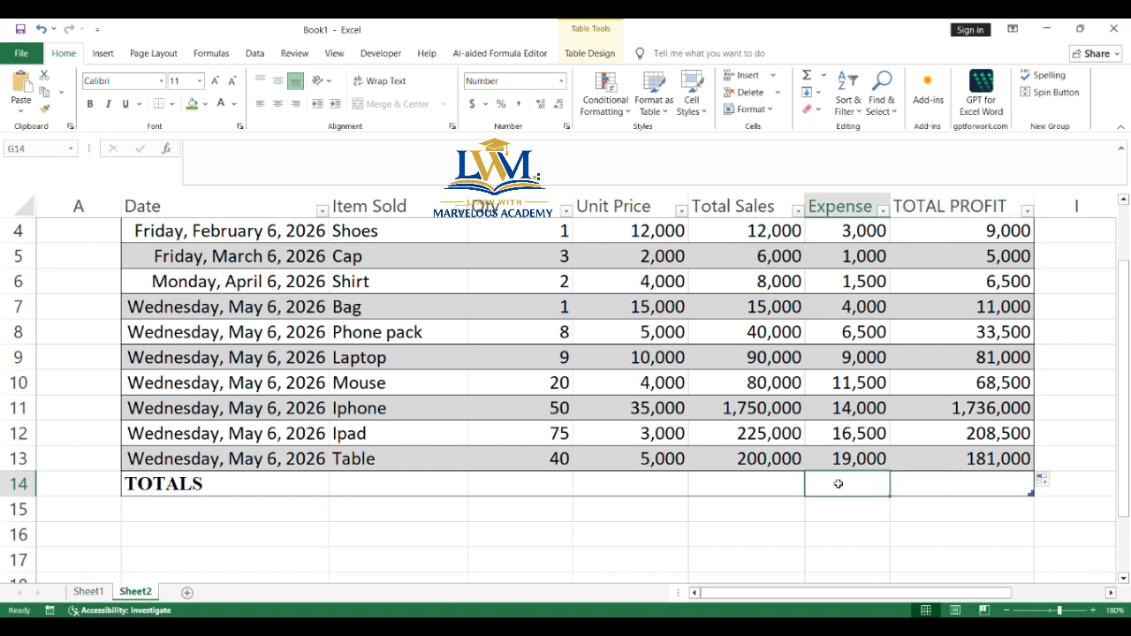
{"action": "left_click", "coordinate": [762, 482]}
{"action": "left_click", "coordinate": [651, 478]}
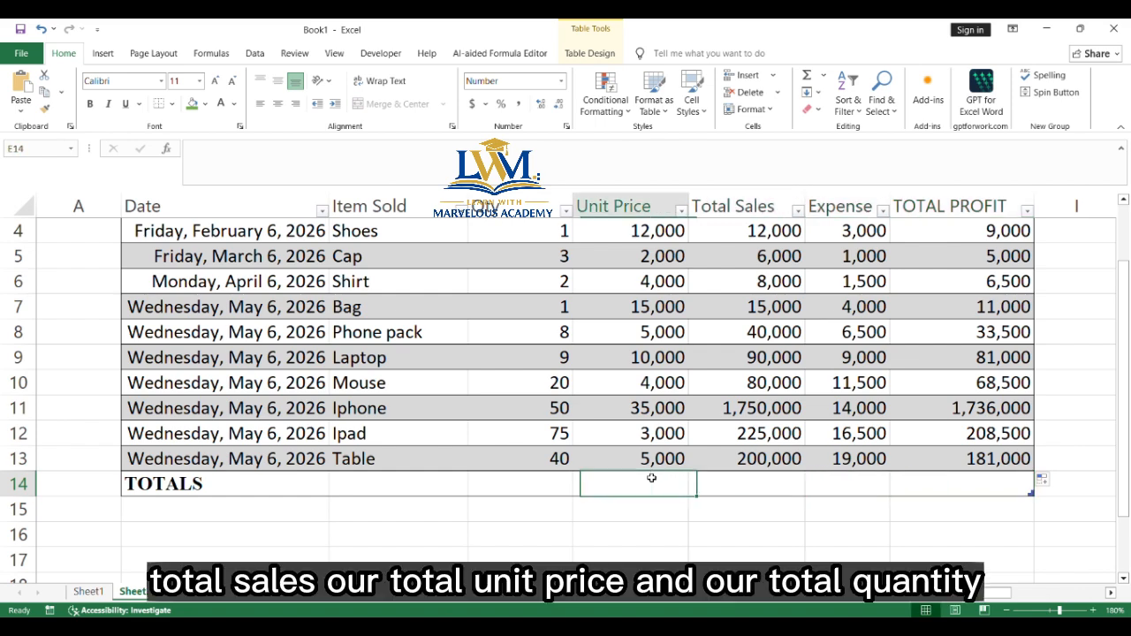
{"action": "left_click", "coordinate": [542, 476]}
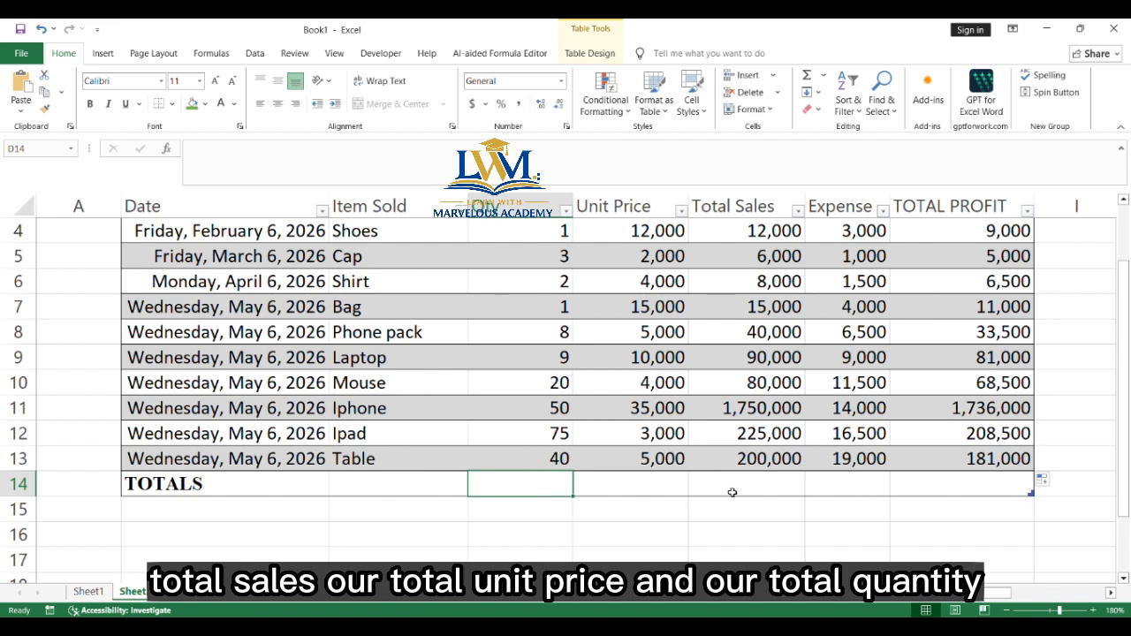
{"action": "left_click", "coordinate": [979, 481]}
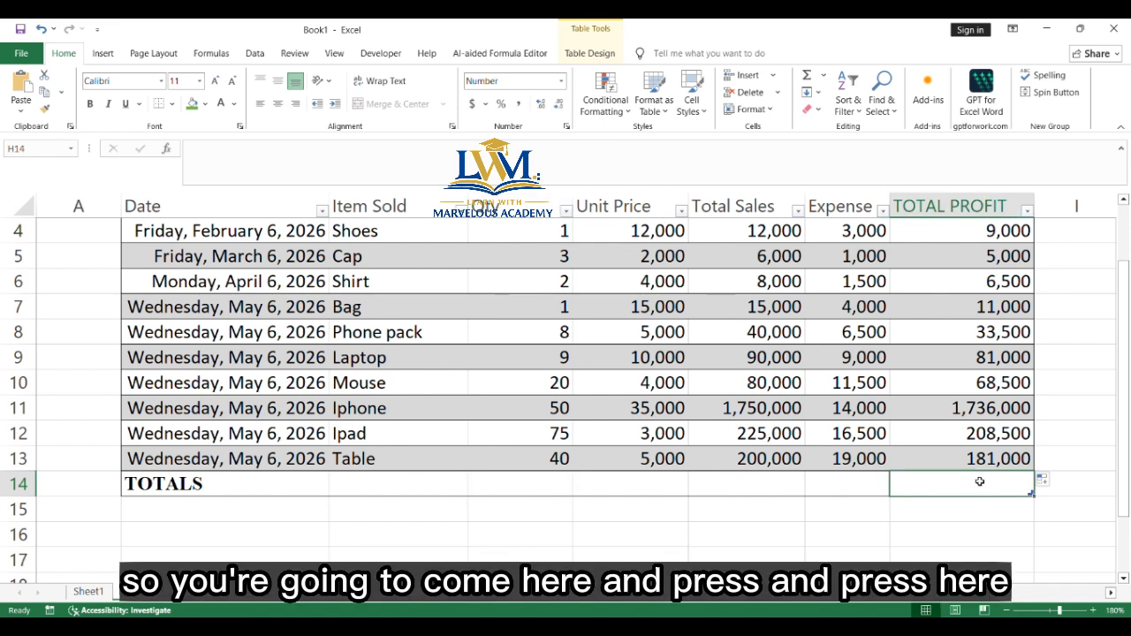
{"action": "left_click", "coordinate": [822, 77]}
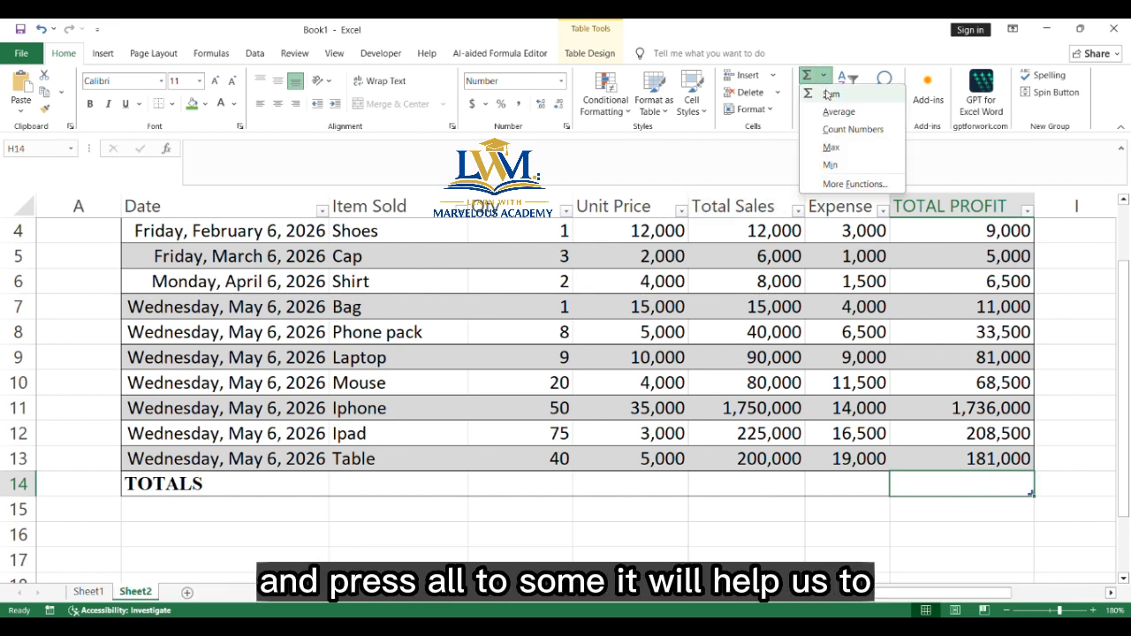
{"action": "left_click", "coordinate": [829, 95]}
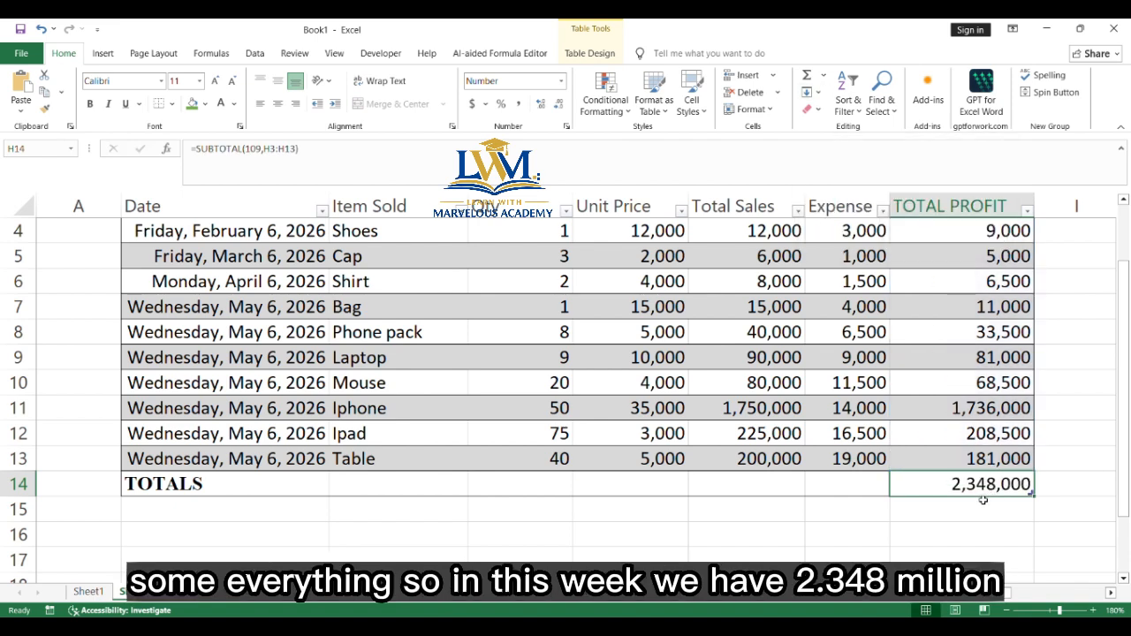
Sum the Expense column in G14 and the Total Sales column in F14 of the TOTALS row
{"action": "left_click", "coordinate": [853, 487]}
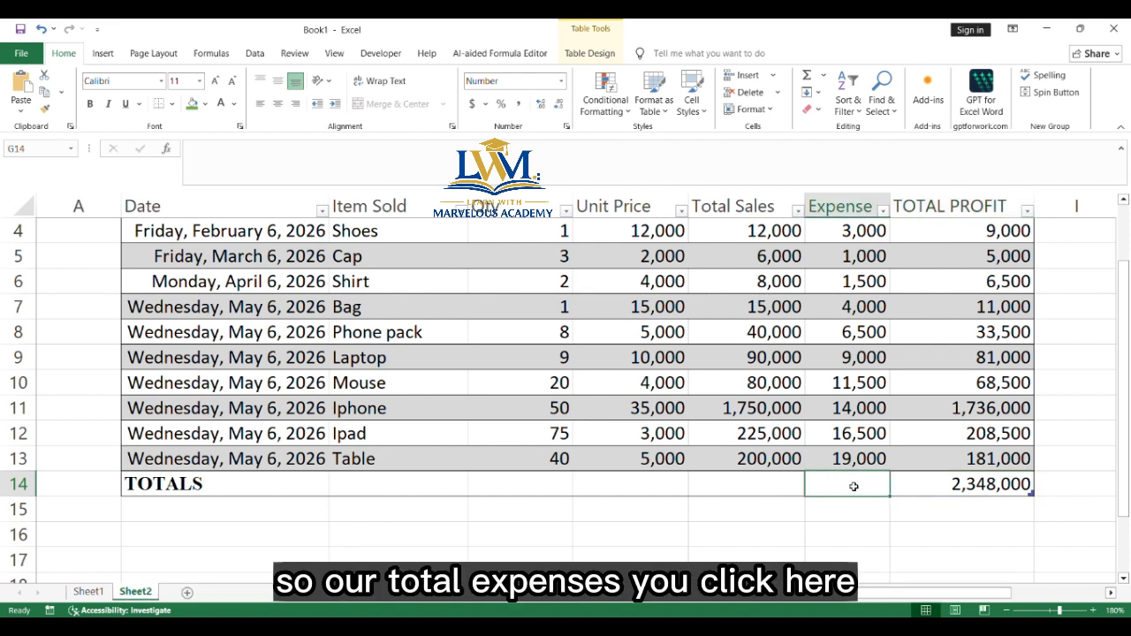
{"action": "left_click", "coordinate": [815, 78]}
{"action": "left_click", "coordinate": [815, 78]}
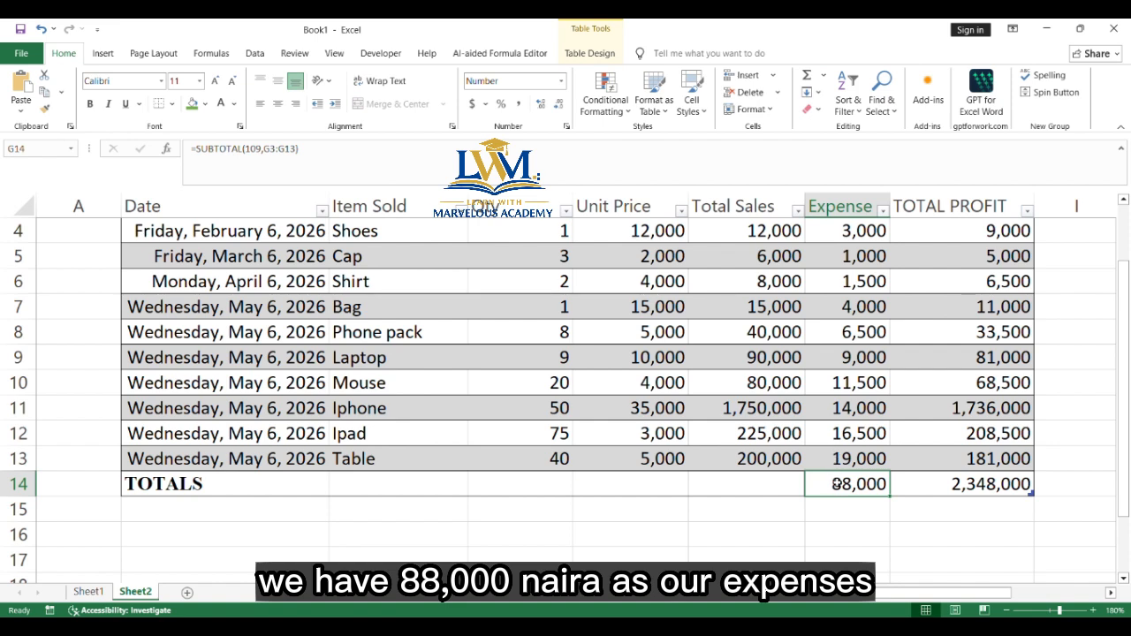
{"action": "left_click", "coordinate": [767, 488]}
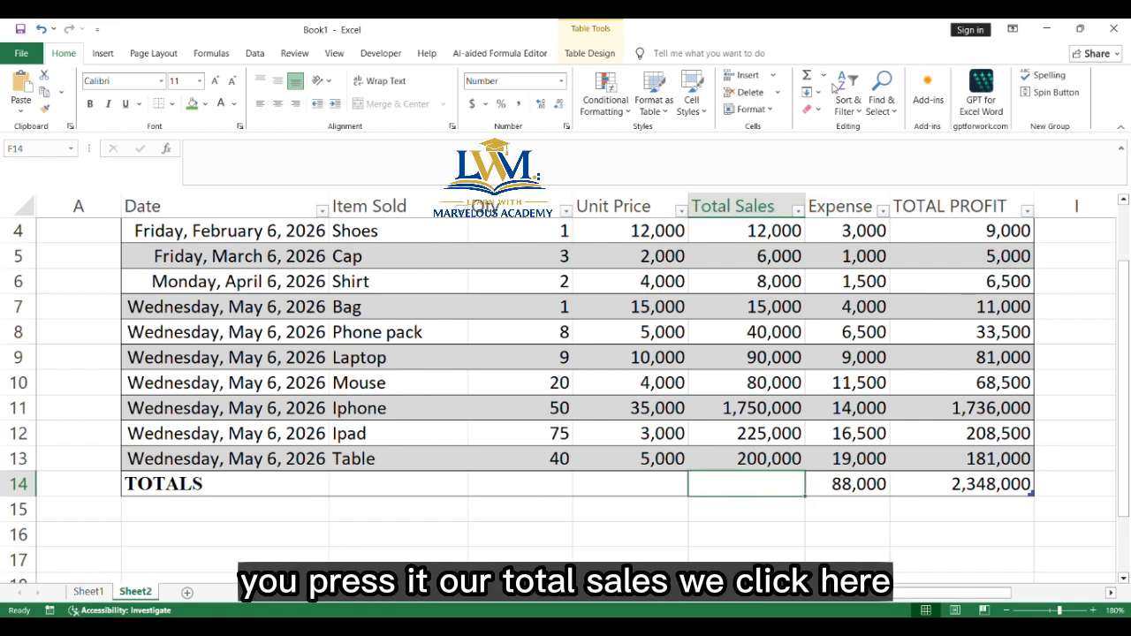
{"action": "left_click", "coordinate": [807, 78]}
{"action": "left_click", "coordinate": [807, 78]}
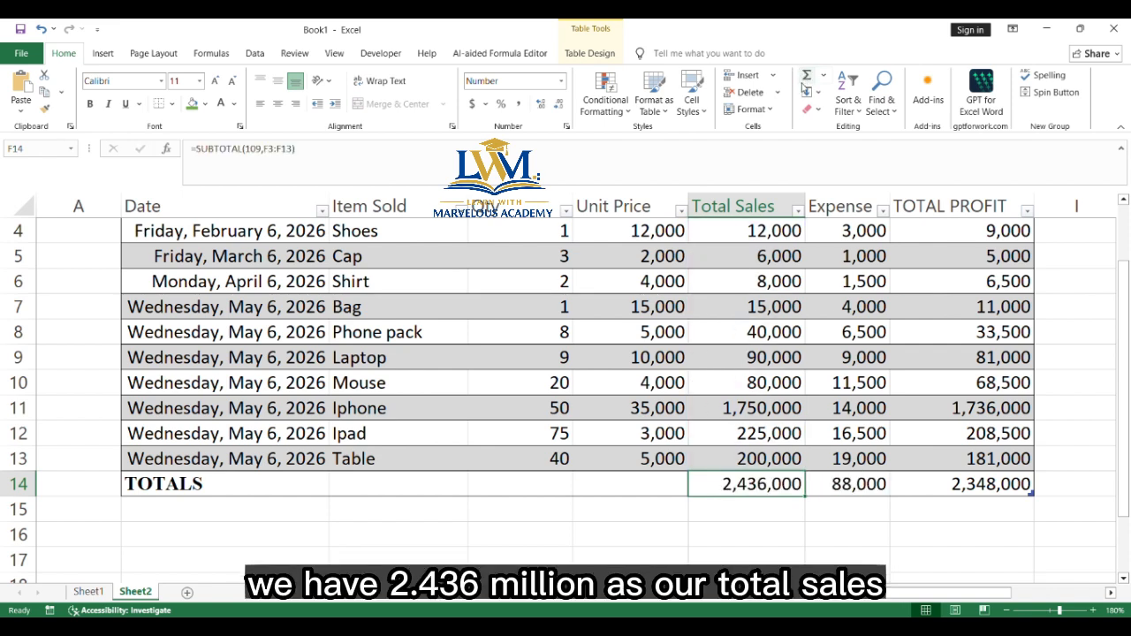
Sum the Unit Price column in E14 and the Qty column in D14 of the TOTALS row
{"action": "left_click", "coordinate": [661, 484]}
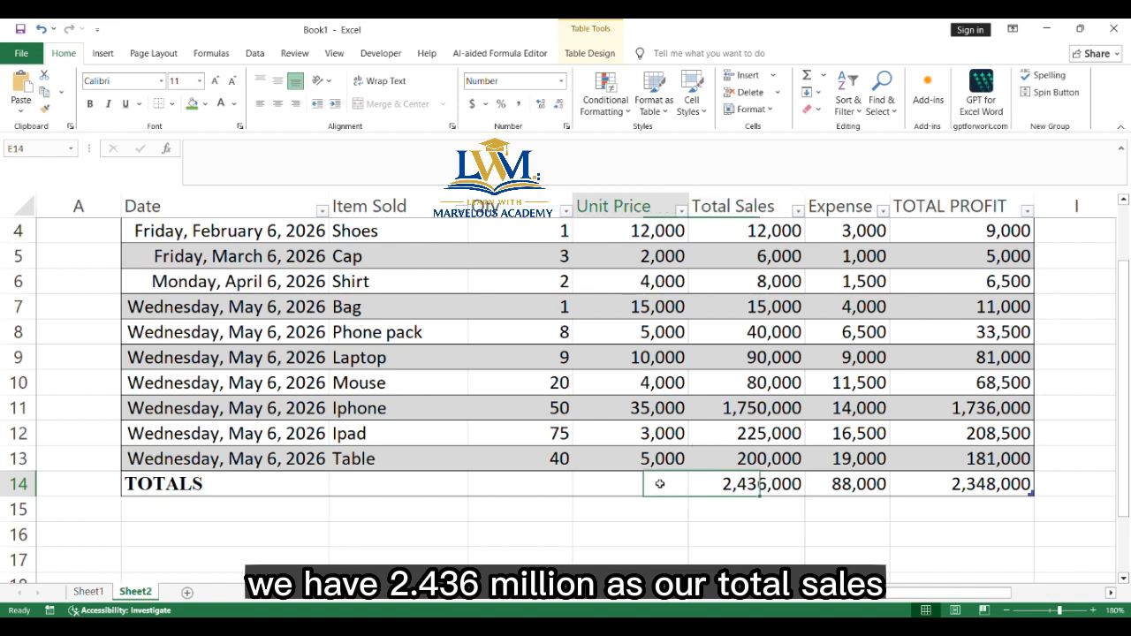
{"action": "left_click", "coordinate": [823, 78]}
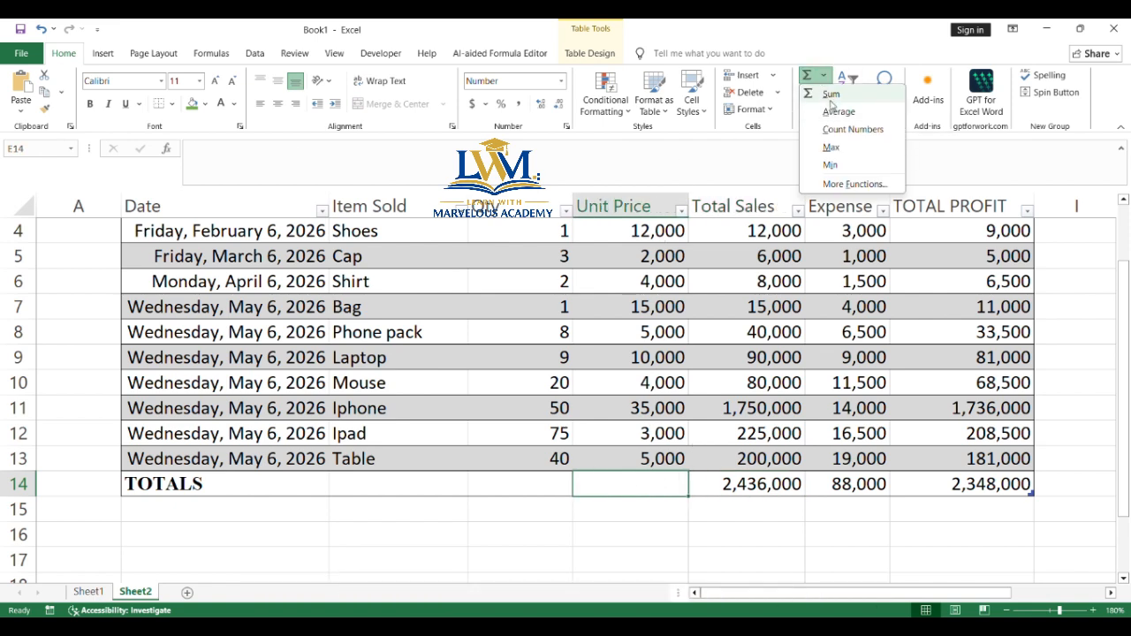
{"action": "left_click", "coordinate": [831, 94]}
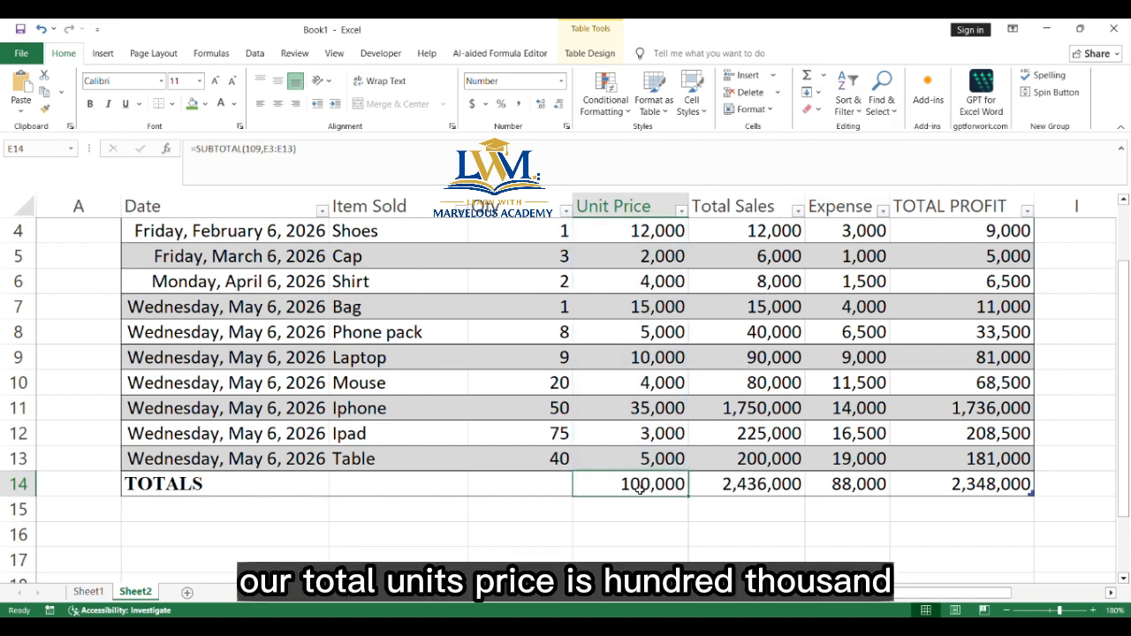
{"action": "left_click", "coordinate": [547, 486]}
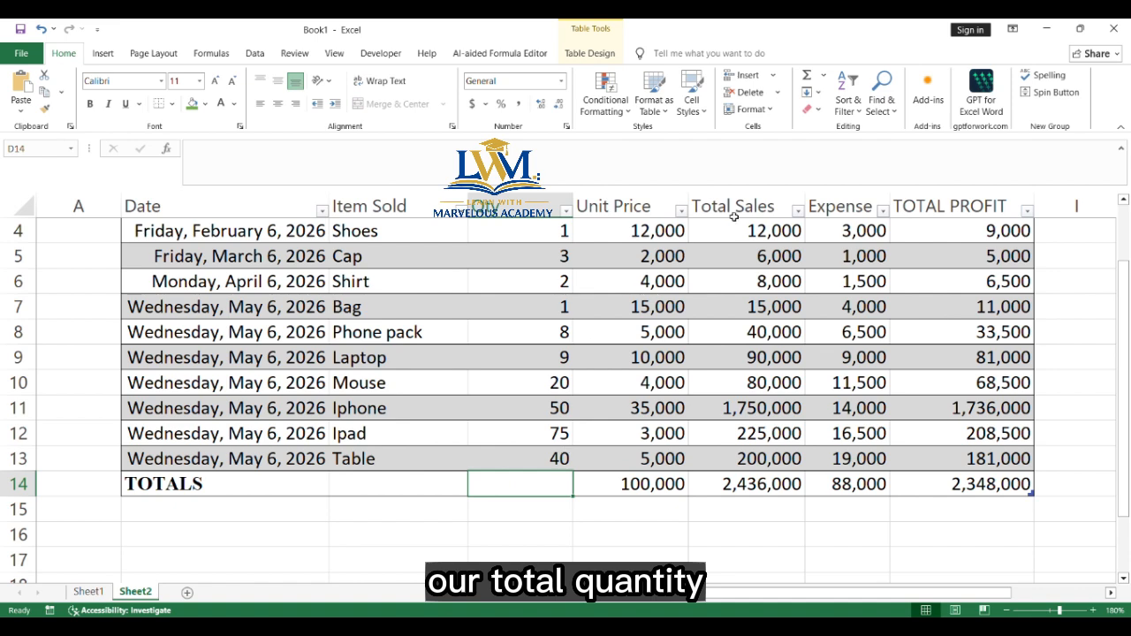
{"action": "left_click", "coordinate": [807, 76]}
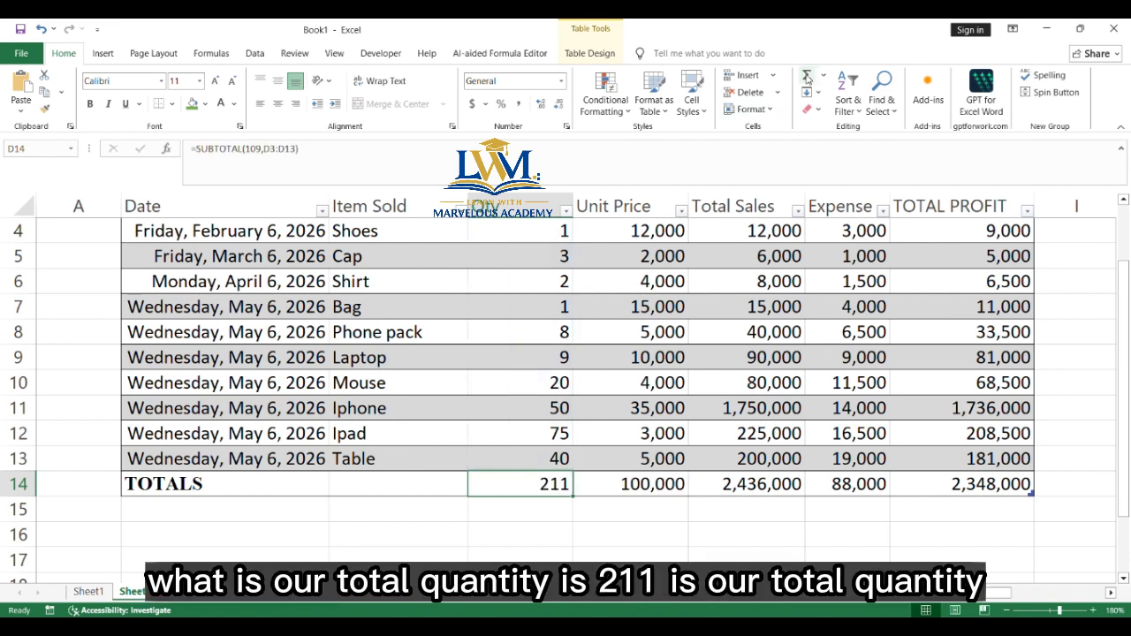
{"action": "left_click", "coordinate": [559, 505]}
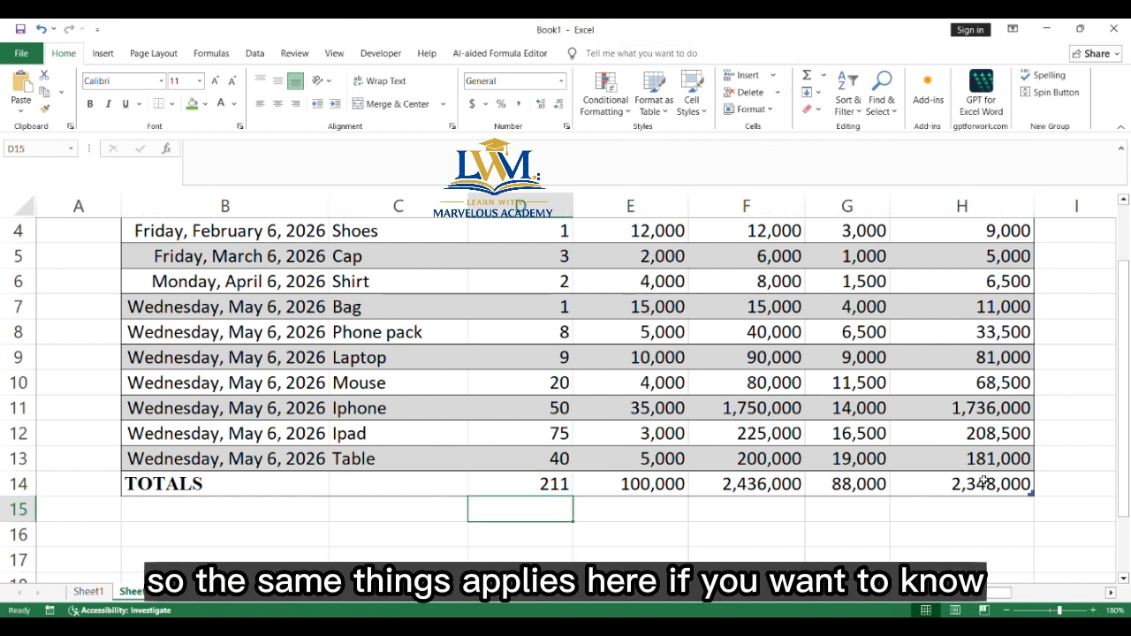
Insert the average of the TOTAL PROFIT column in H15, below the TOTALS row
{"action": "left_click", "coordinate": [988, 520]}
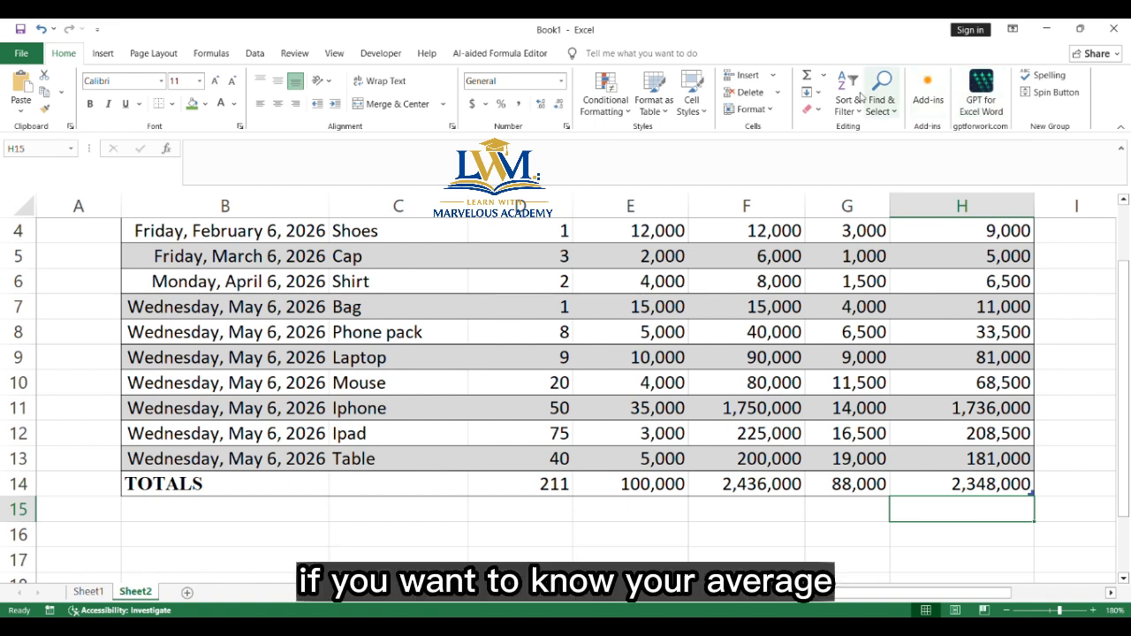
{"action": "left_click", "coordinate": [824, 76]}
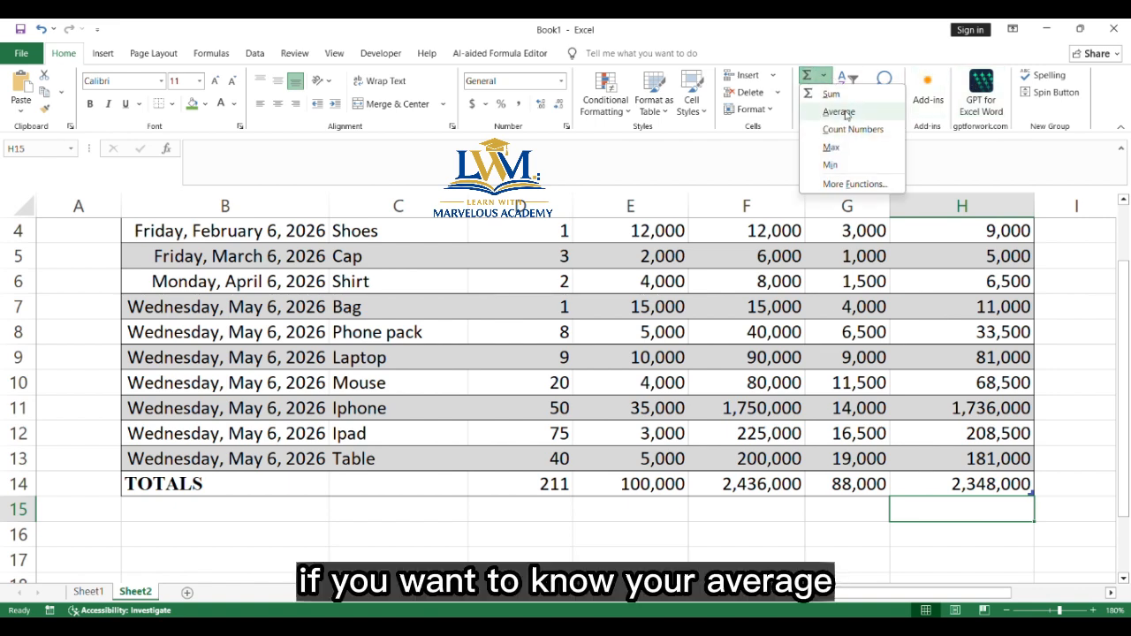
{"action": "left_click", "coordinate": [838, 112]}
{"action": "key", "text": "ctrl+Return"}
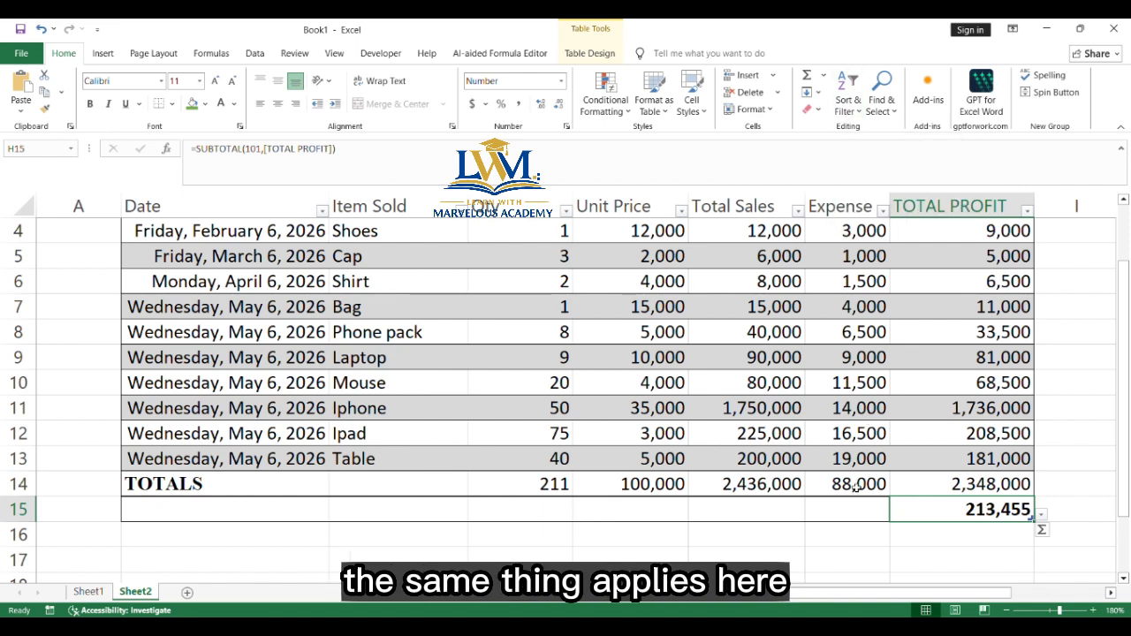
Set the row 15 summaries for Expense in G15 and Total Sales in F15 to Average
{"action": "left_click", "coordinate": [845, 511]}
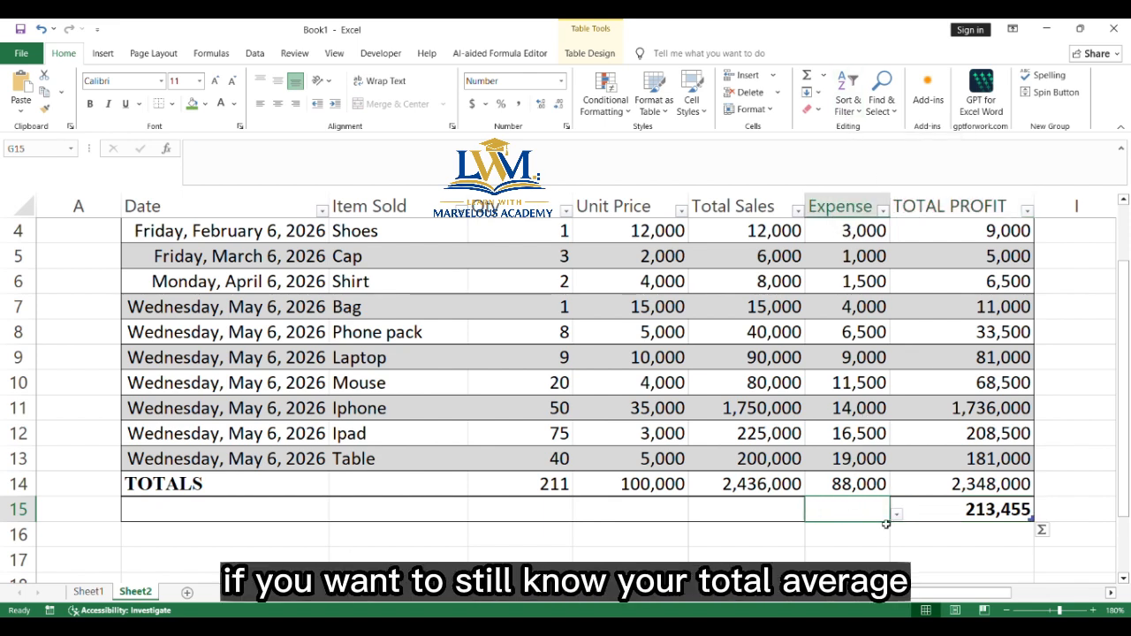
{"action": "left_click", "coordinate": [896, 515]}
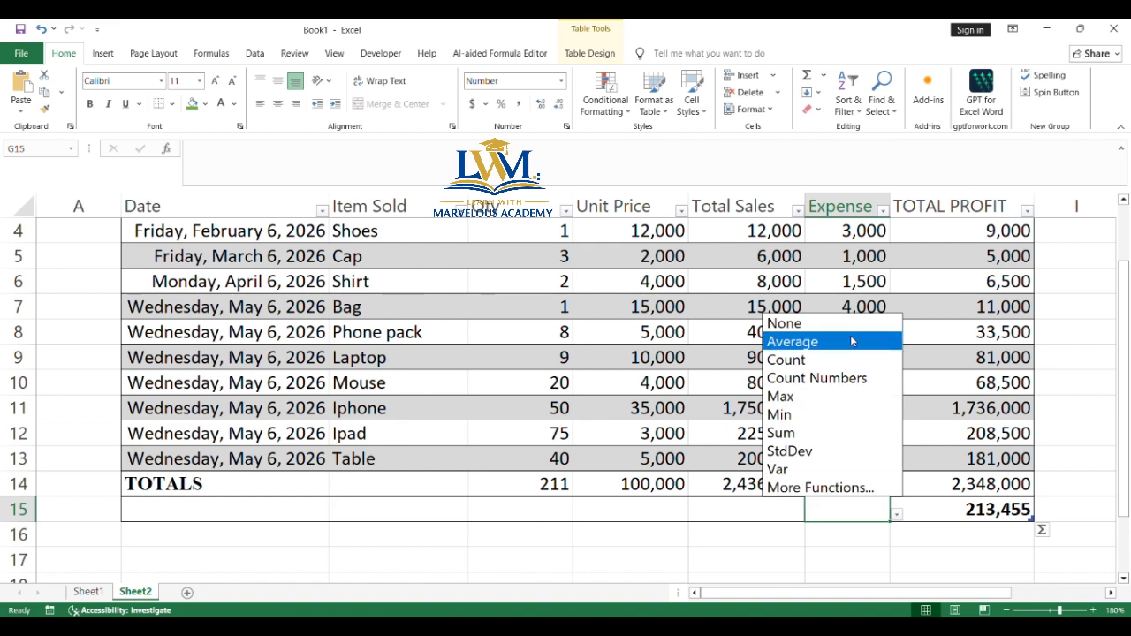
{"action": "left_click", "coordinate": [850, 341]}
{"action": "left_click", "coordinate": [779, 504]}
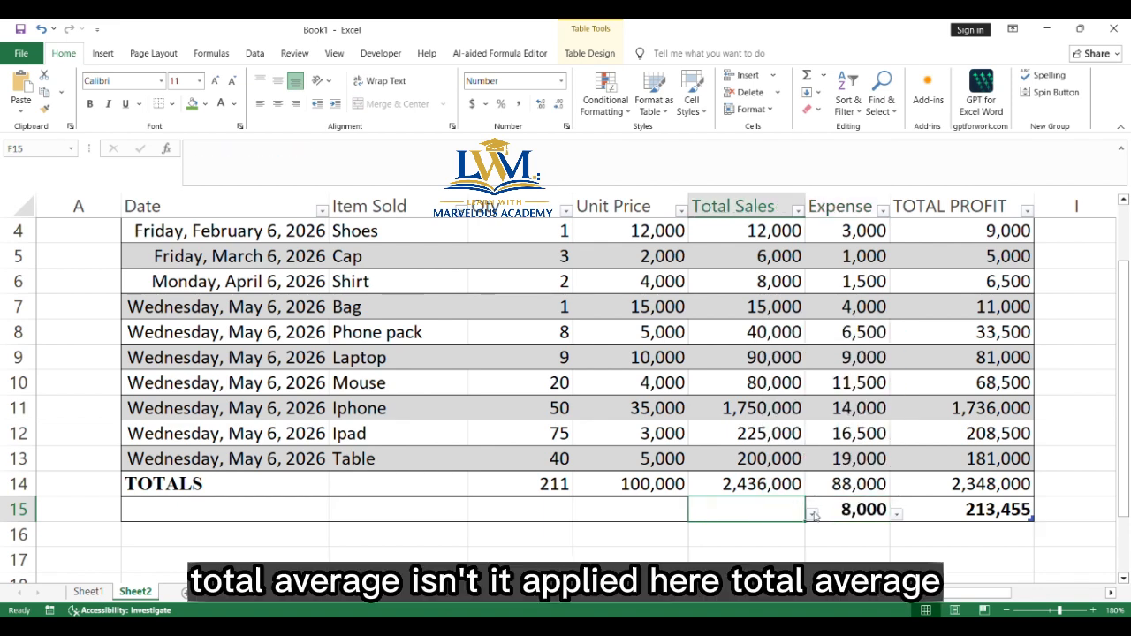
{"action": "left_click", "coordinate": [814, 515]}
{"action": "left_click", "coordinate": [791, 342]}
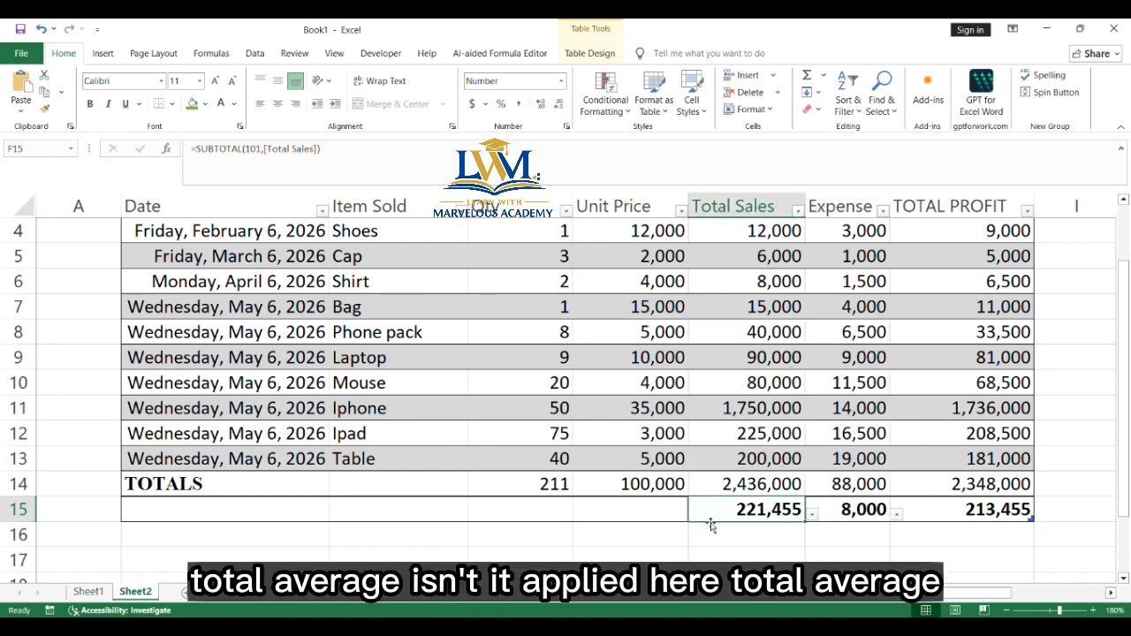
Set the row 15 summaries for Unit Price in E15 and Qty in D15 to Average
{"action": "left_click", "coordinate": [660, 509]}
{"action": "left_click", "coordinate": [695, 515]}
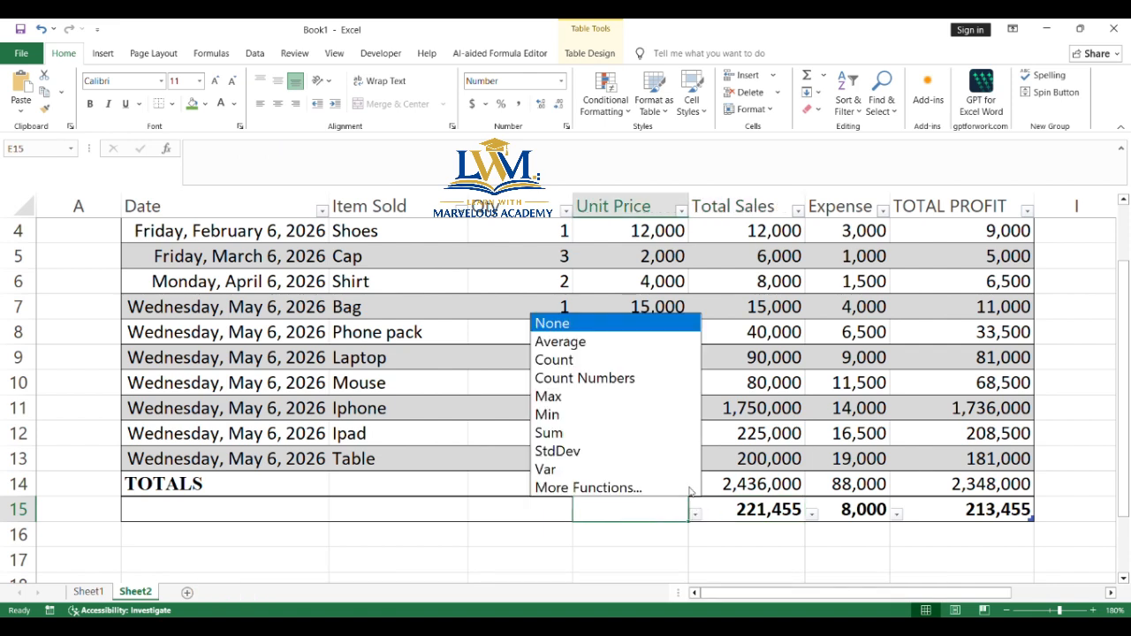
{"action": "left_click", "coordinate": [663, 342]}
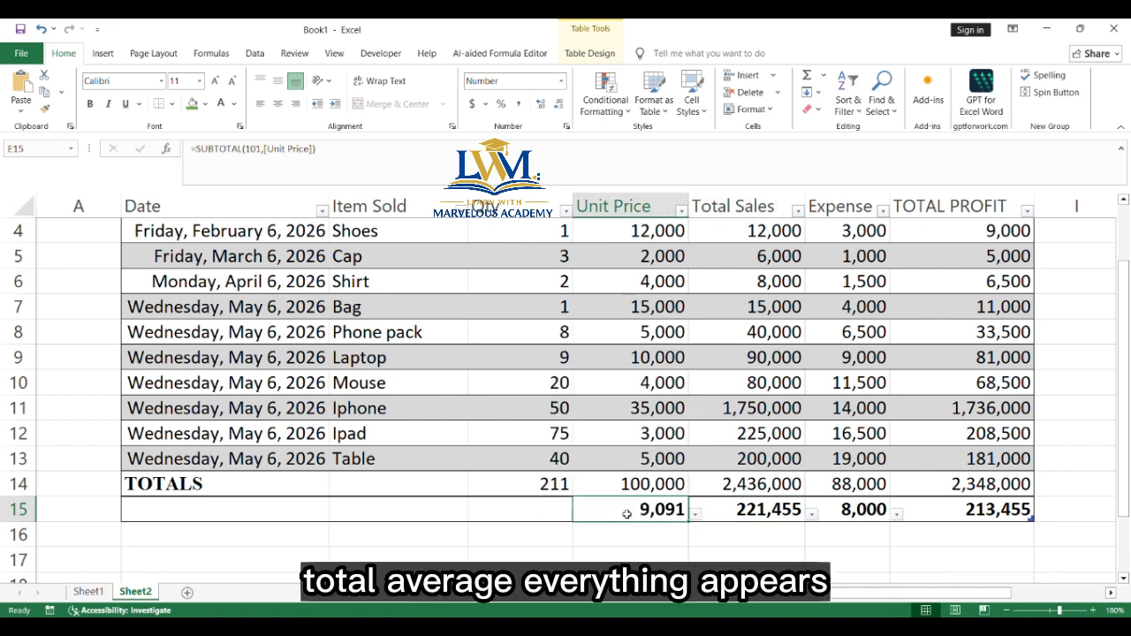
{"action": "left_click", "coordinate": [540, 509]}
{"action": "left_click", "coordinate": [582, 515]}
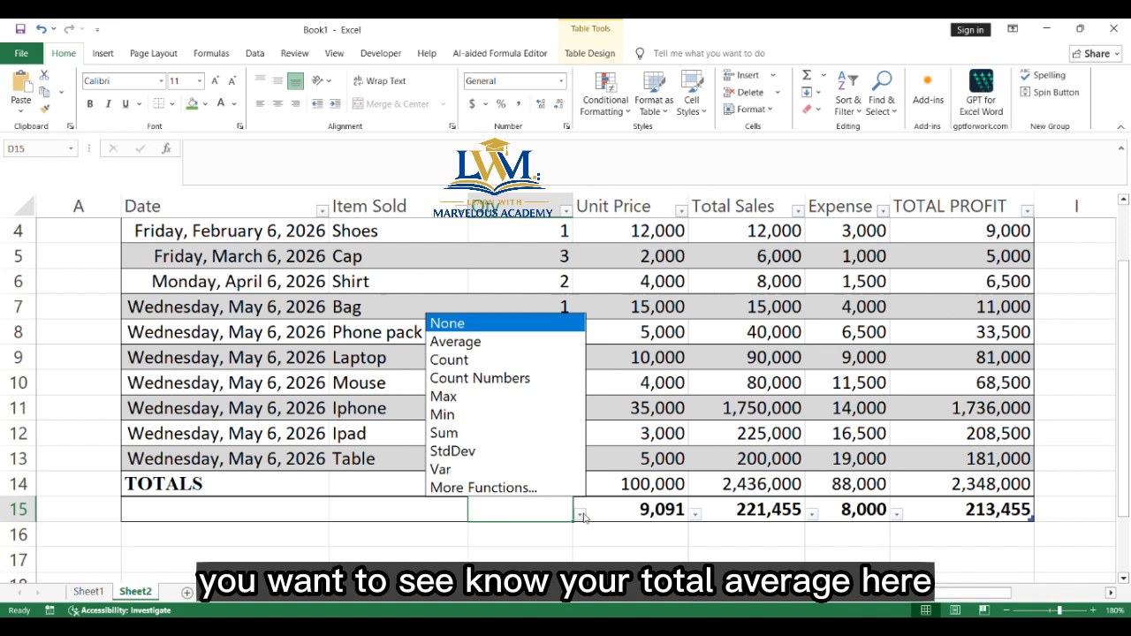
{"action": "left_click", "coordinate": [530, 341]}
Change the row 15 summaries for TOTAL PROFIT in H15 and Expense in G15 to Count
{"action": "left_click", "coordinate": [997, 510]}
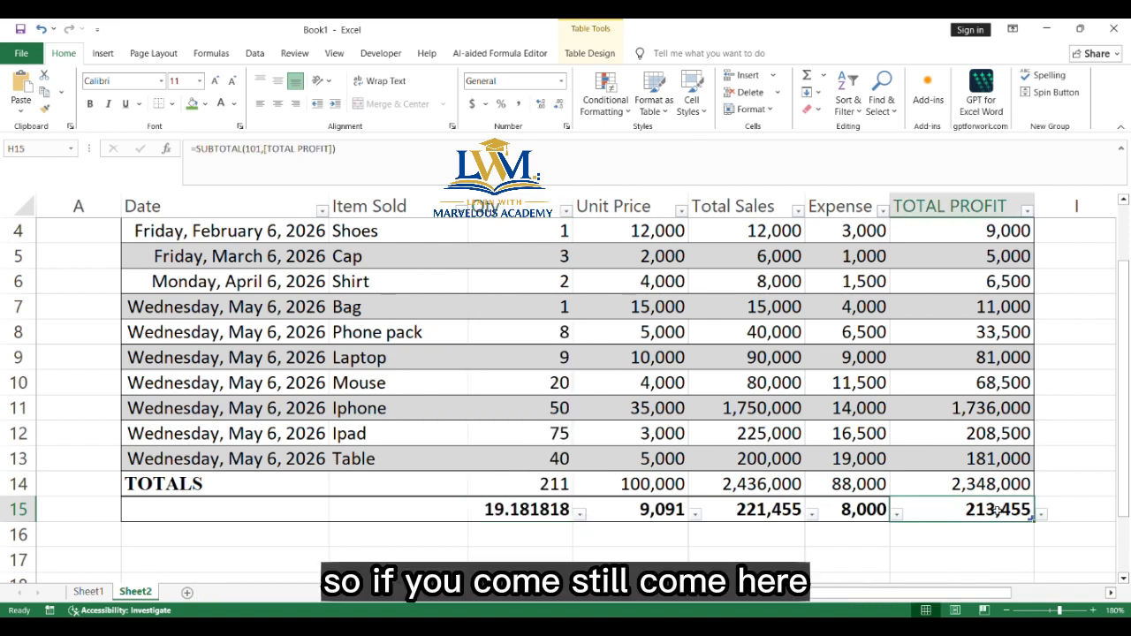
{"action": "left_click", "coordinate": [1042, 518]}
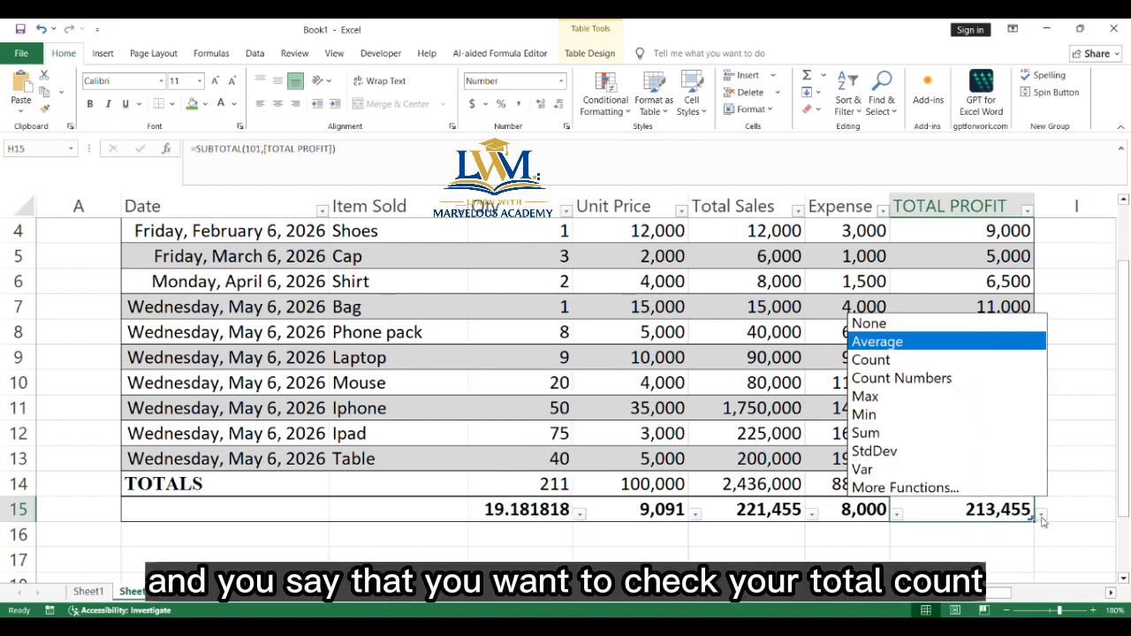
{"action": "left_click", "coordinate": [1008, 354]}
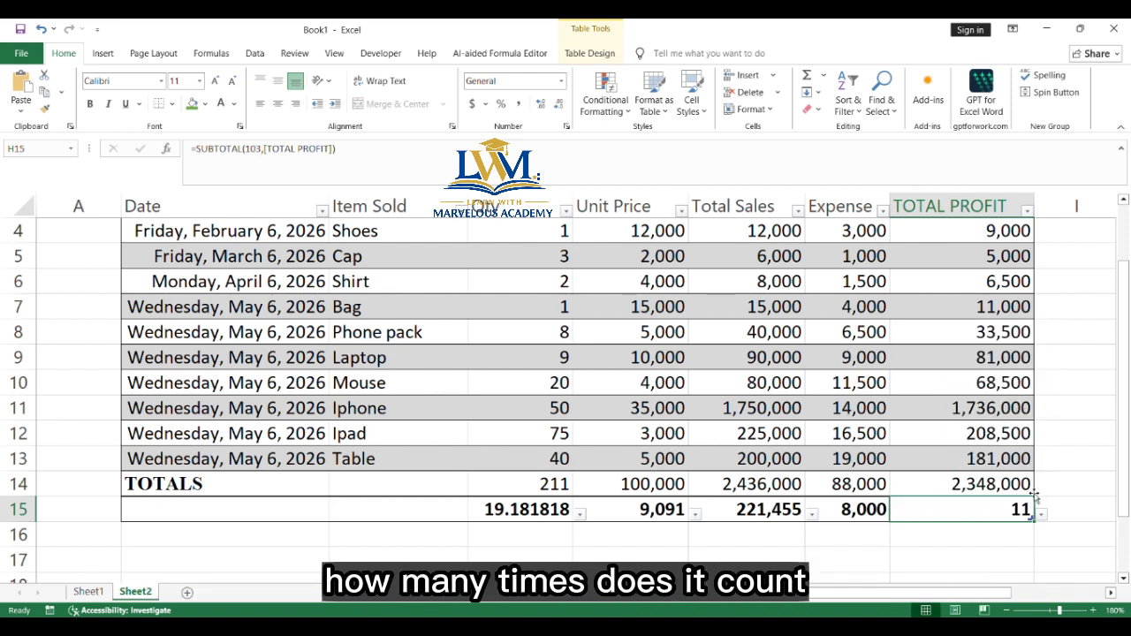
{"action": "left_click", "coordinate": [875, 510]}
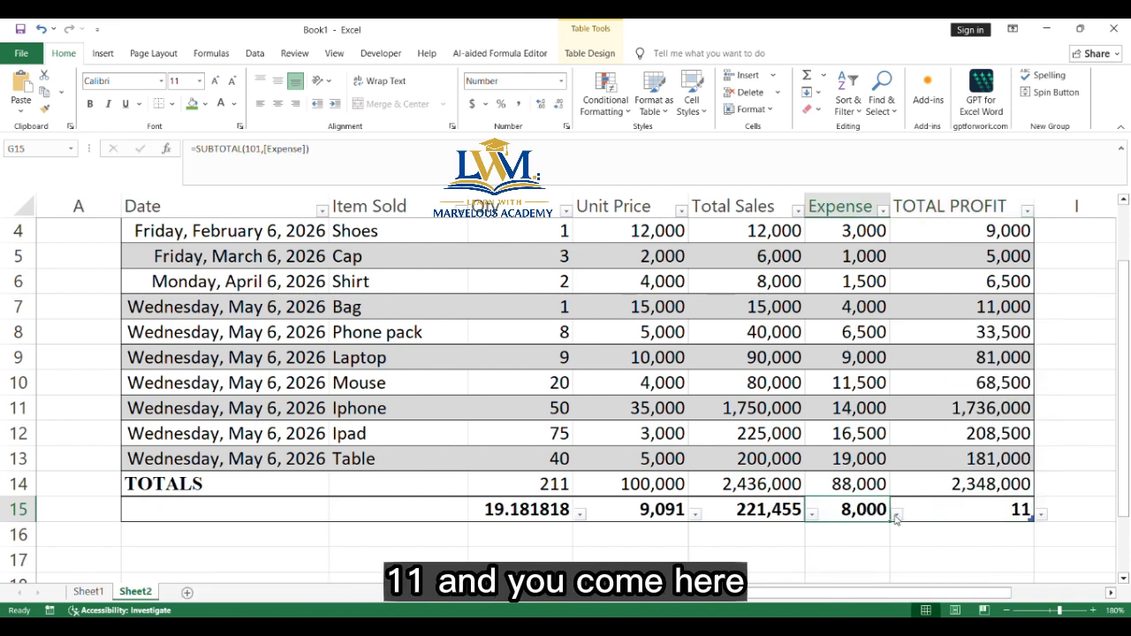
{"action": "left_click", "coordinate": [896, 514]}
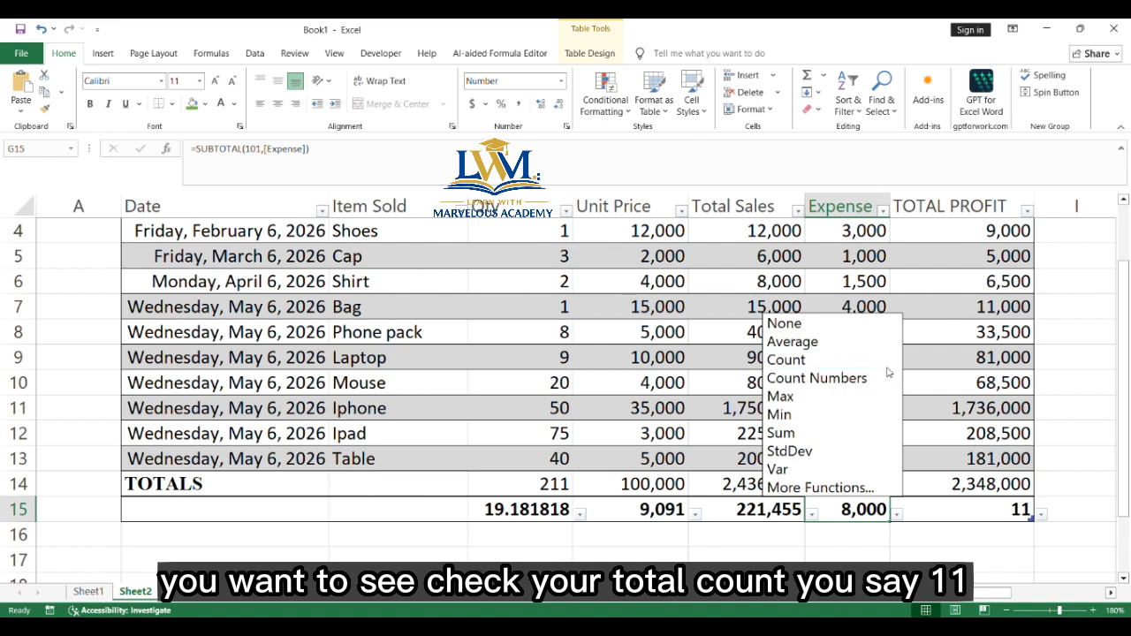
{"action": "left_click", "coordinate": [804, 359]}
Change the Total Sales summary in F15 to Count
{"action": "left_click", "coordinate": [793, 511]}
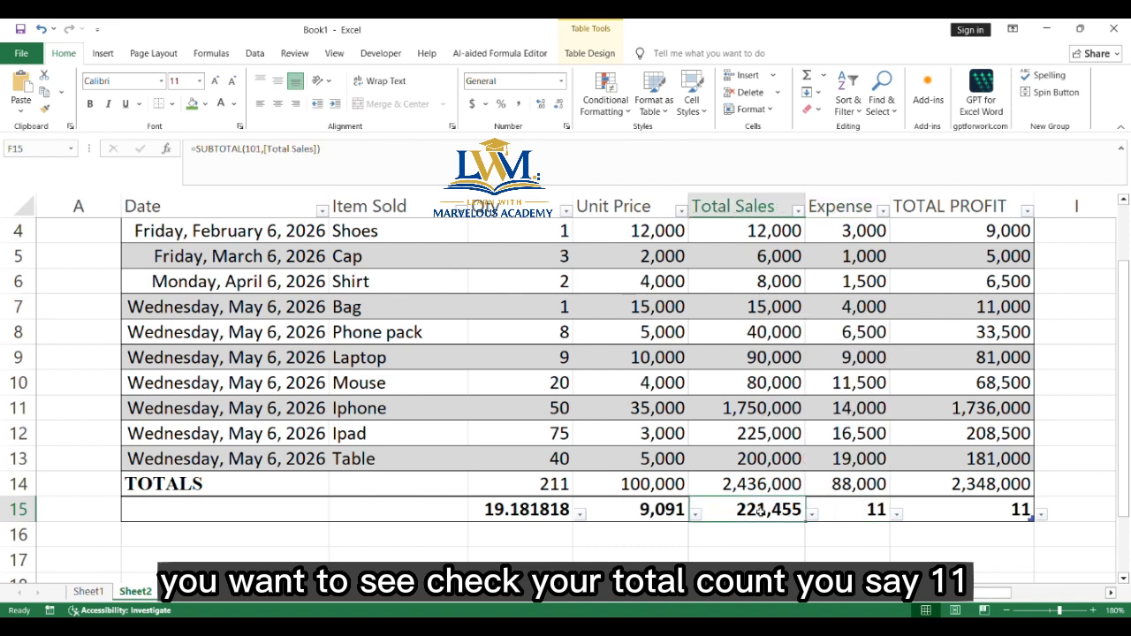
{"action": "left_click", "coordinate": [811, 514]}
{"action": "left_click", "coordinate": [796, 360]}
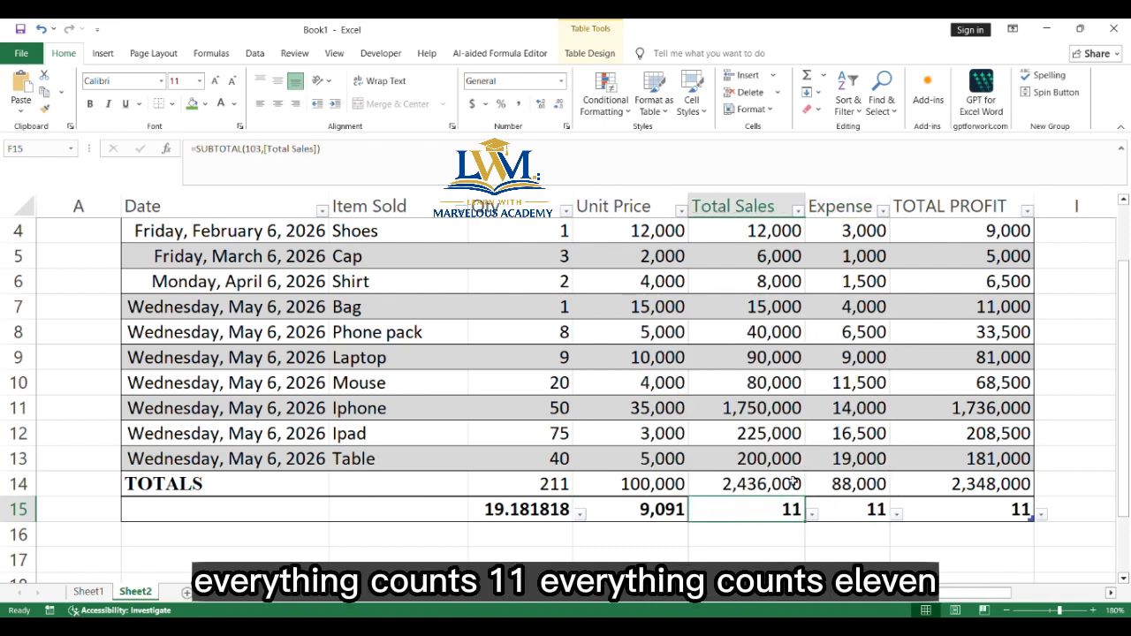
Change the row 15 summary for Unit Price in E15 to Count Numbers and for Qty in D15 to Count
{"action": "left_click", "coordinate": [654, 511]}
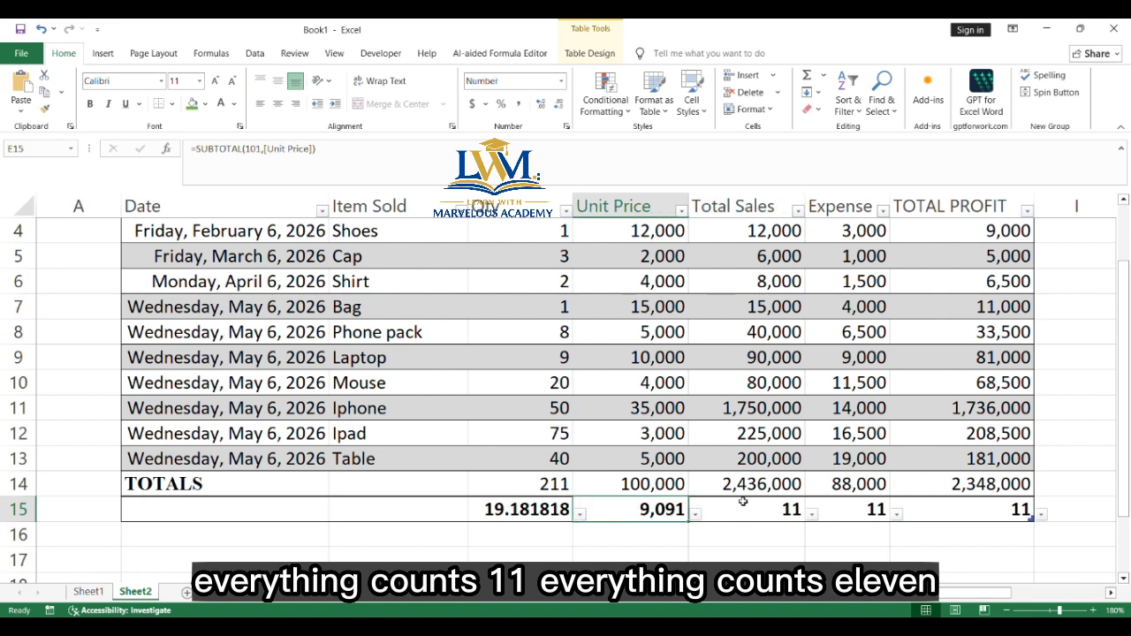
{"action": "left_click", "coordinate": [696, 514]}
{"action": "left_click", "coordinate": [665, 377]}
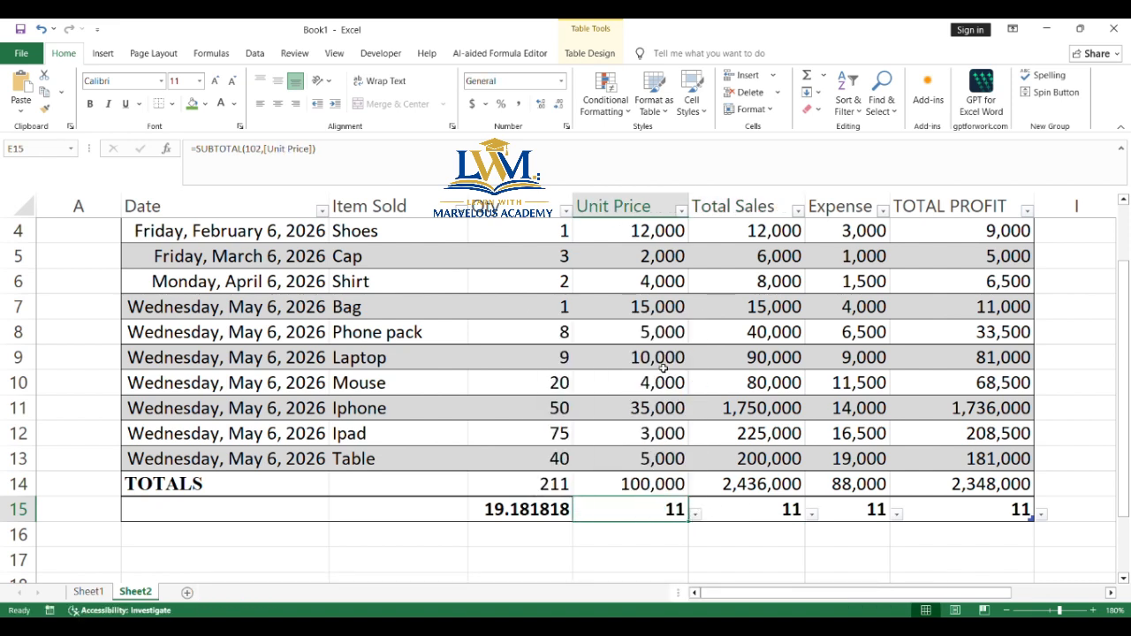
{"action": "left_click", "coordinate": [507, 503]}
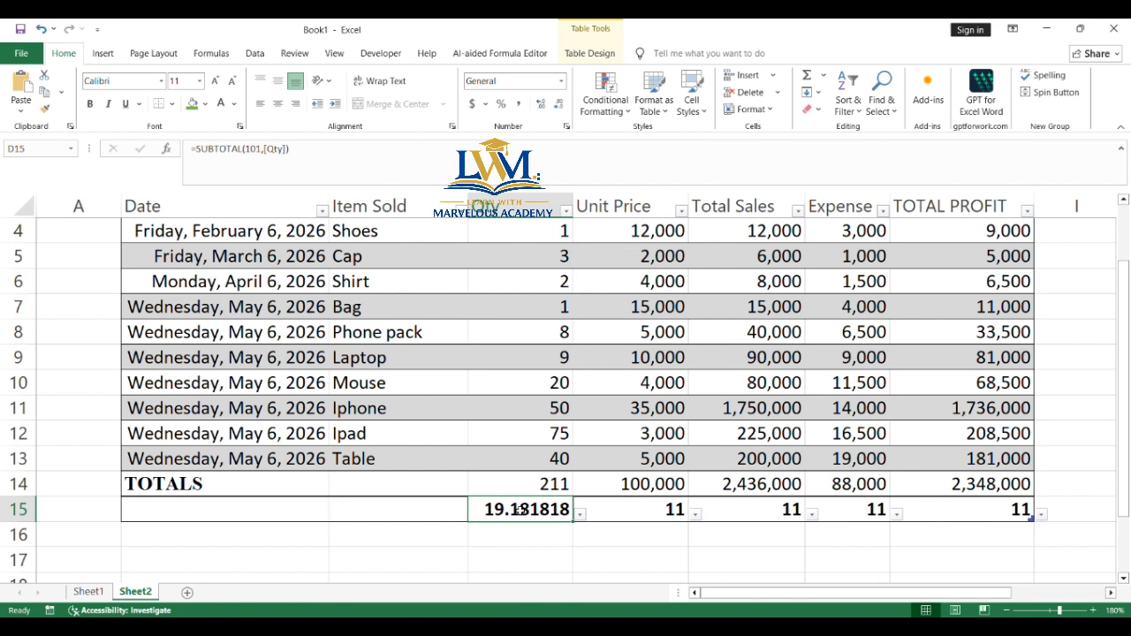
{"action": "left_click", "coordinate": [581, 513]}
{"action": "left_click", "coordinate": [566, 361]}
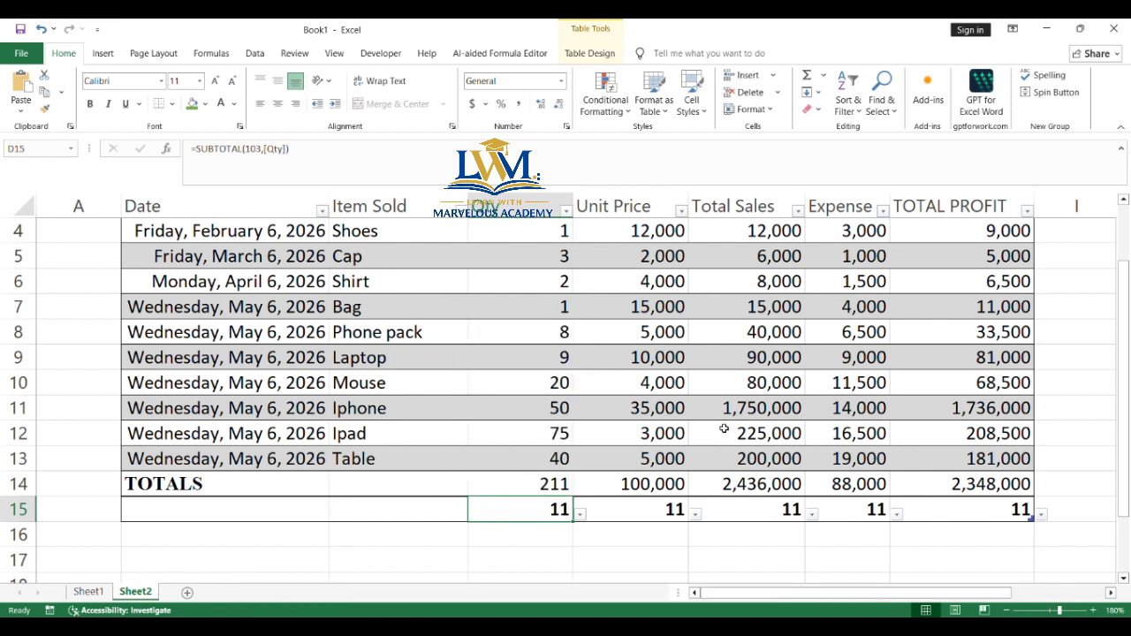
Switch the TOTAL PROFIT summary in H15 to Count Numbers
{"action": "left_click", "coordinate": [996, 517]}
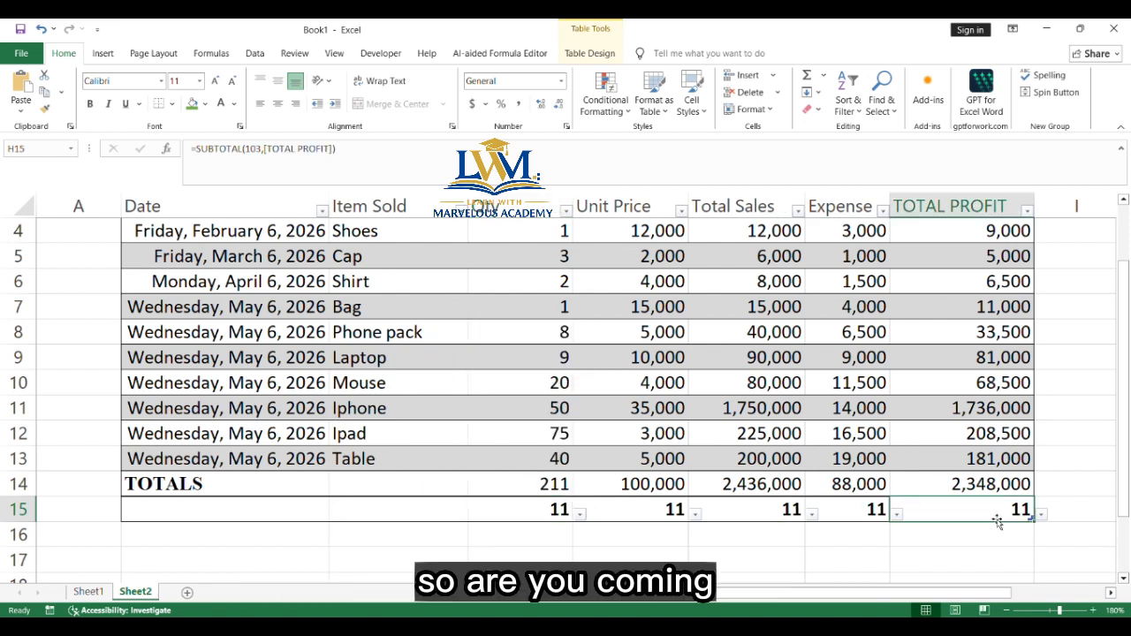
{"action": "left_click", "coordinate": [1042, 515]}
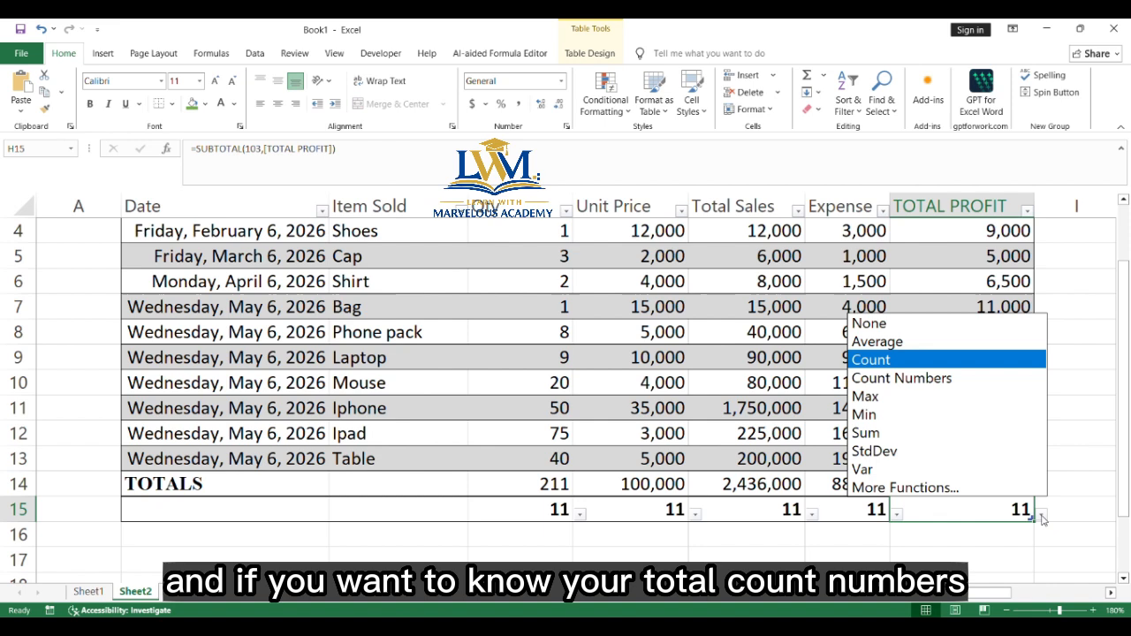
{"action": "left_click", "coordinate": [1014, 380]}
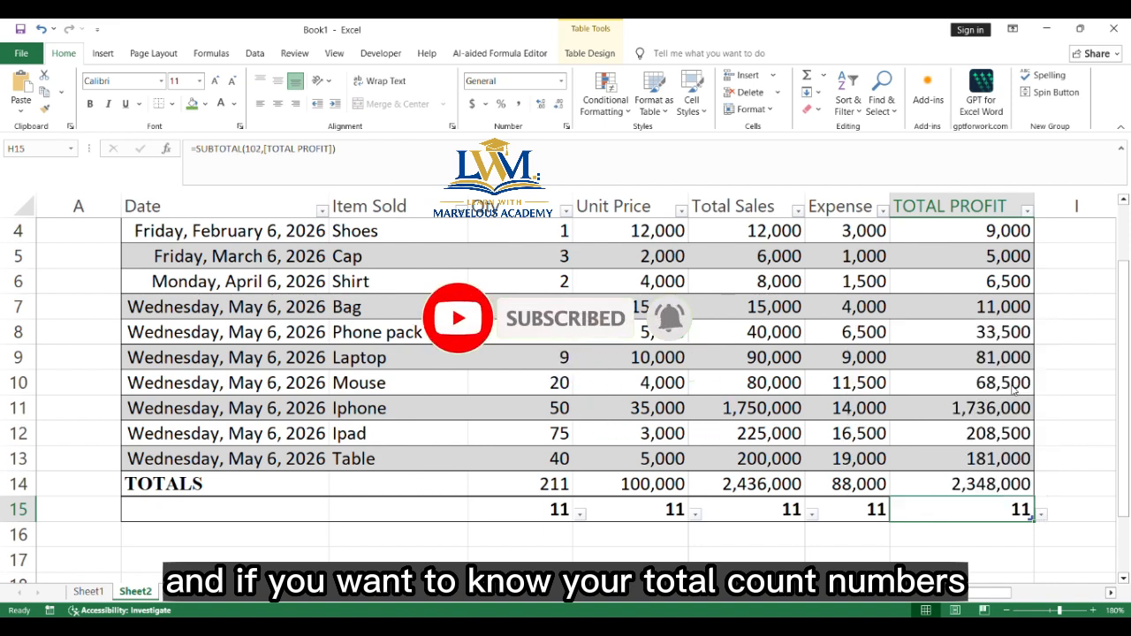
Set the TOTAL PROFIT summary in H15 to Max and check it against the Iphone profit in H11
{"action": "left_click", "coordinate": [1042, 516]}
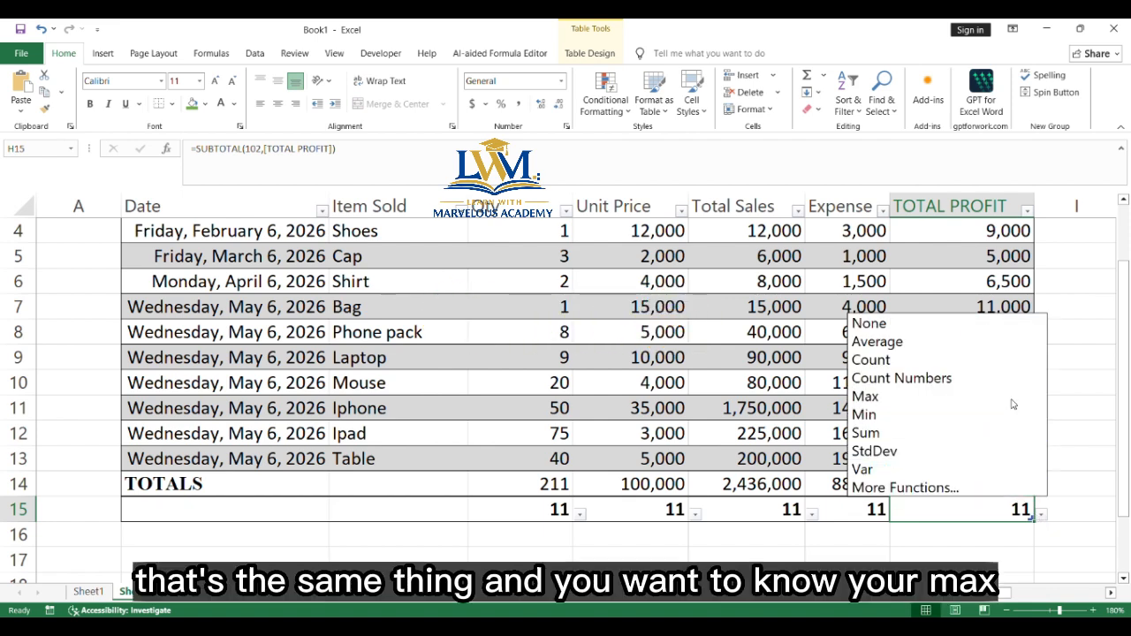
{"action": "left_click", "coordinate": [1012, 398]}
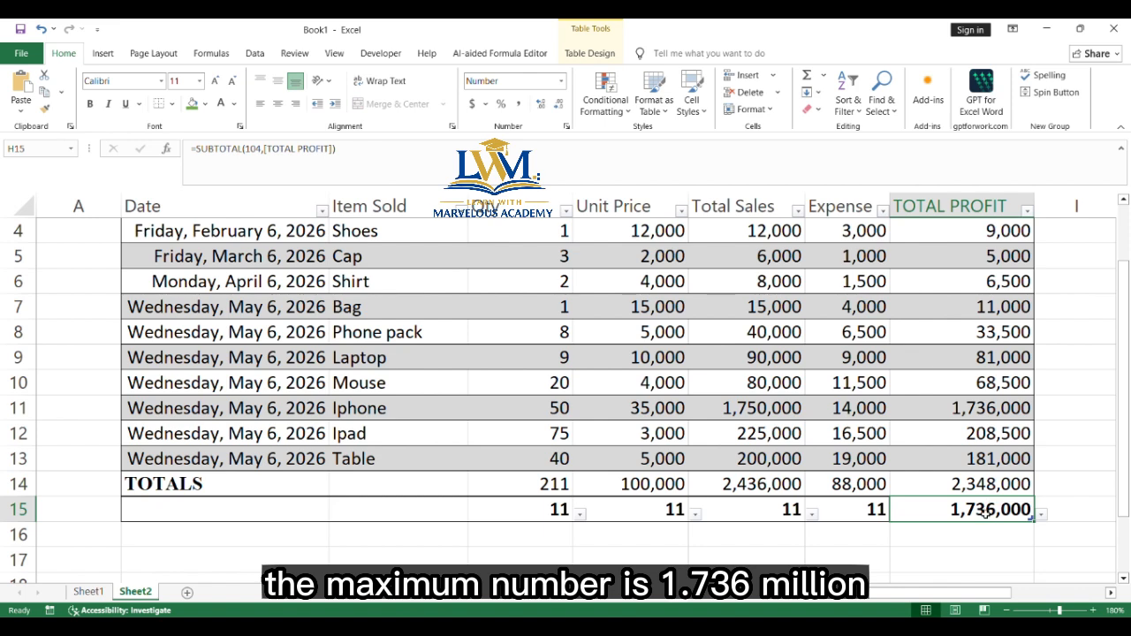
{"action": "left_click", "coordinate": [972, 412]}
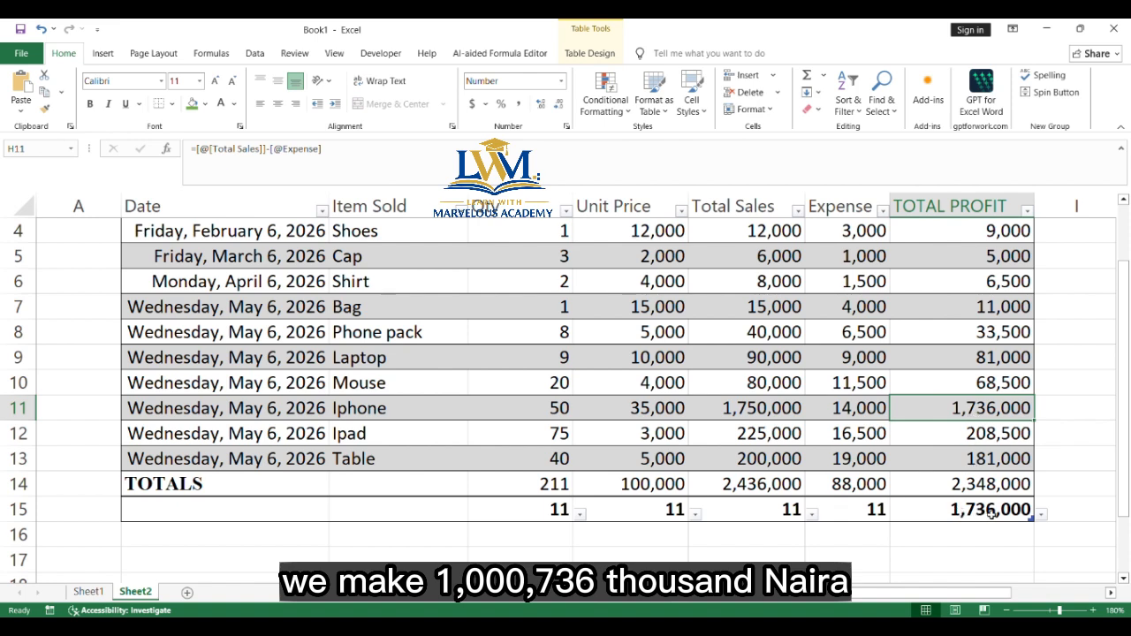
Set the row 15 summaries for Expense in G15 and Total Sales in F15 to Max, checking the Table expense in G13
{"action": "left_click", "coordinate": [884, 510]}
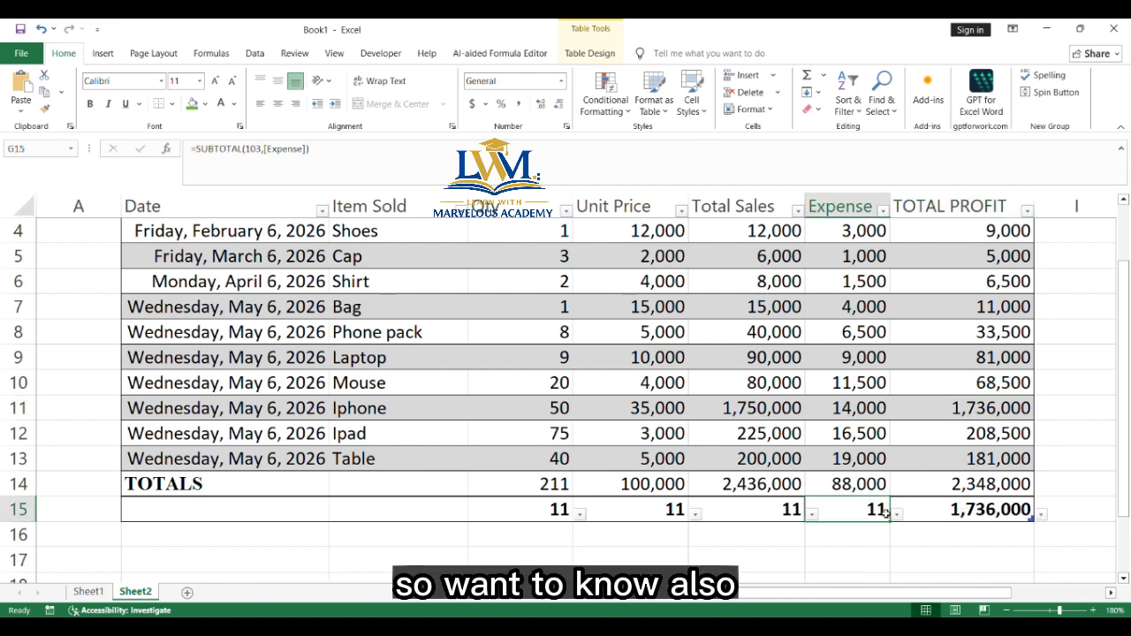
{"action": "left_click", "coordinate": [895, 516]}
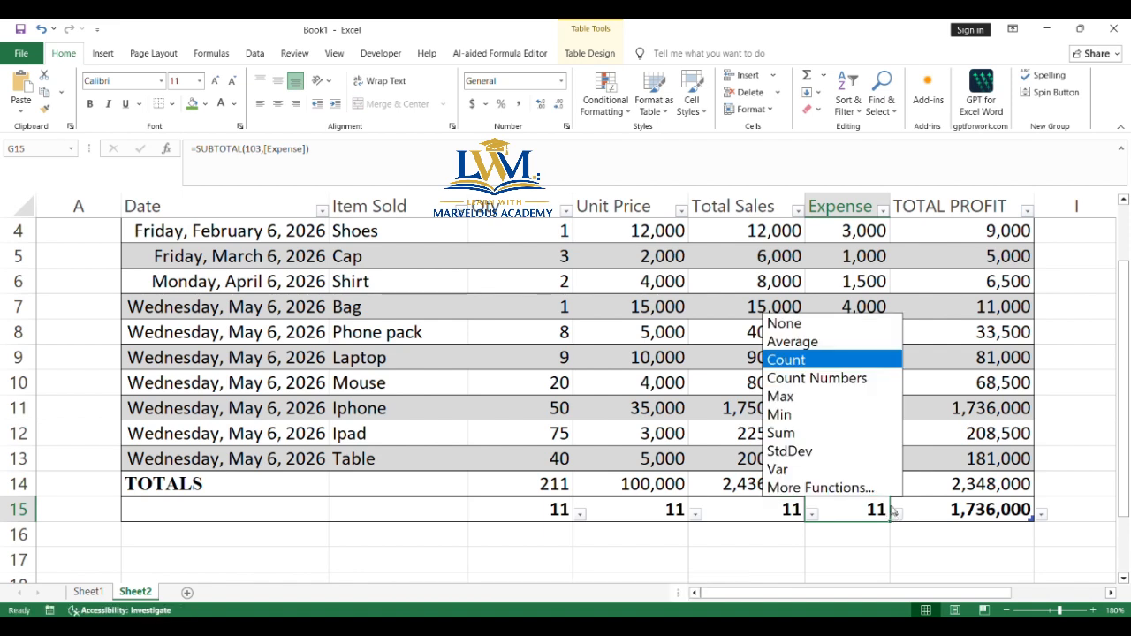
{"action": "left_click", "coordinate": [872, 400]}
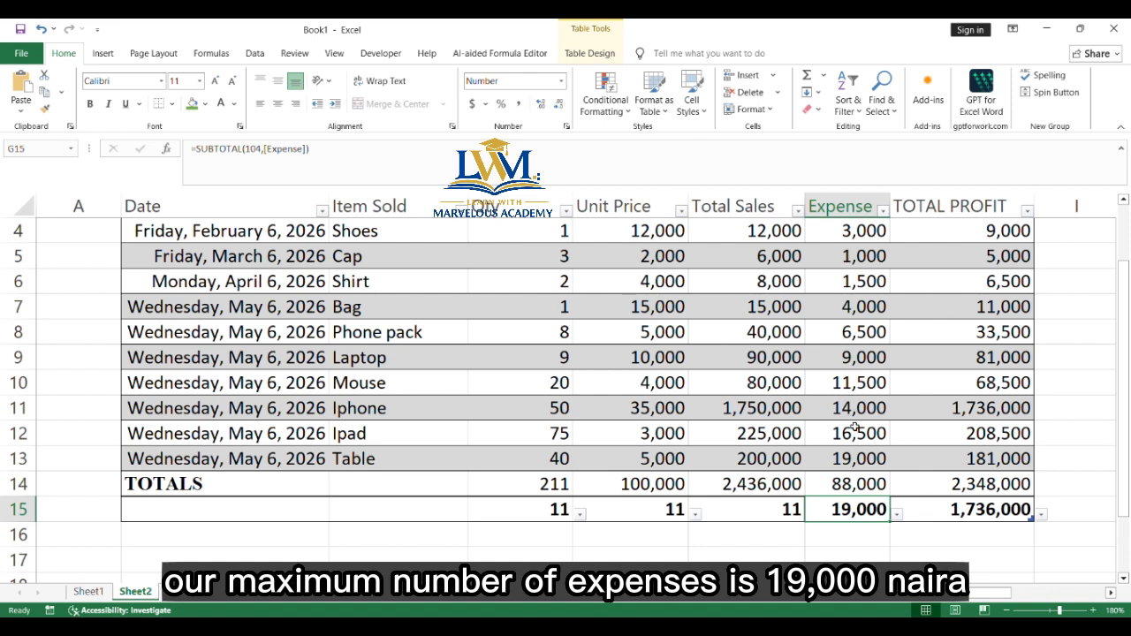
{"action": "left_click", "coordinate": [846, 463]}
{"action": "left_click", "coordinate": [764, 508]}
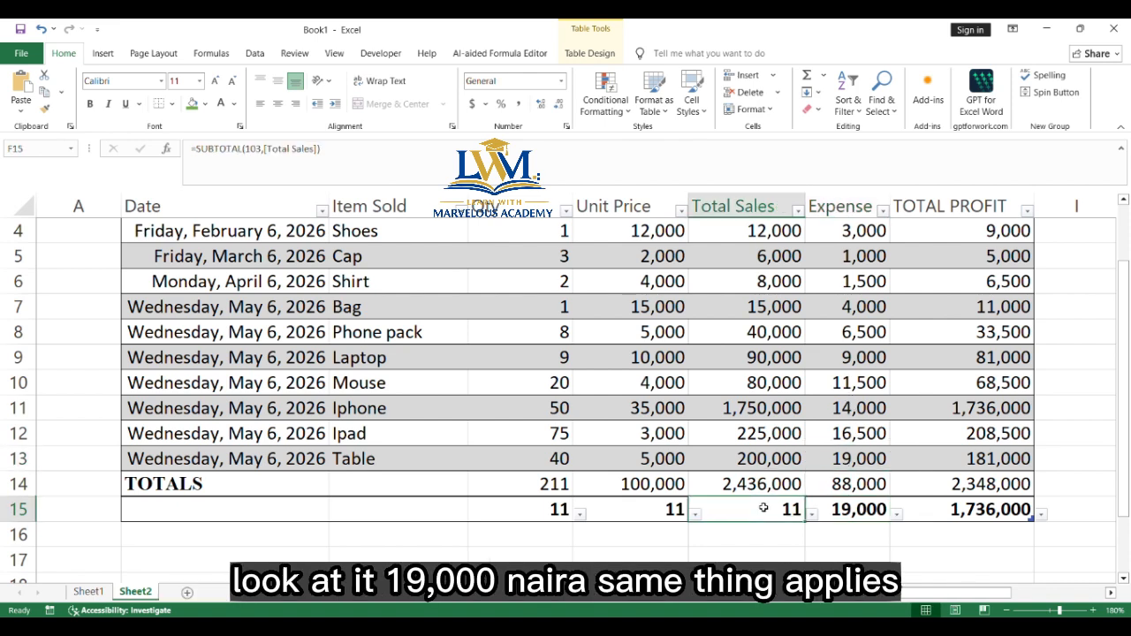
{"action": "left_click", "coordinate": [811, 513]}
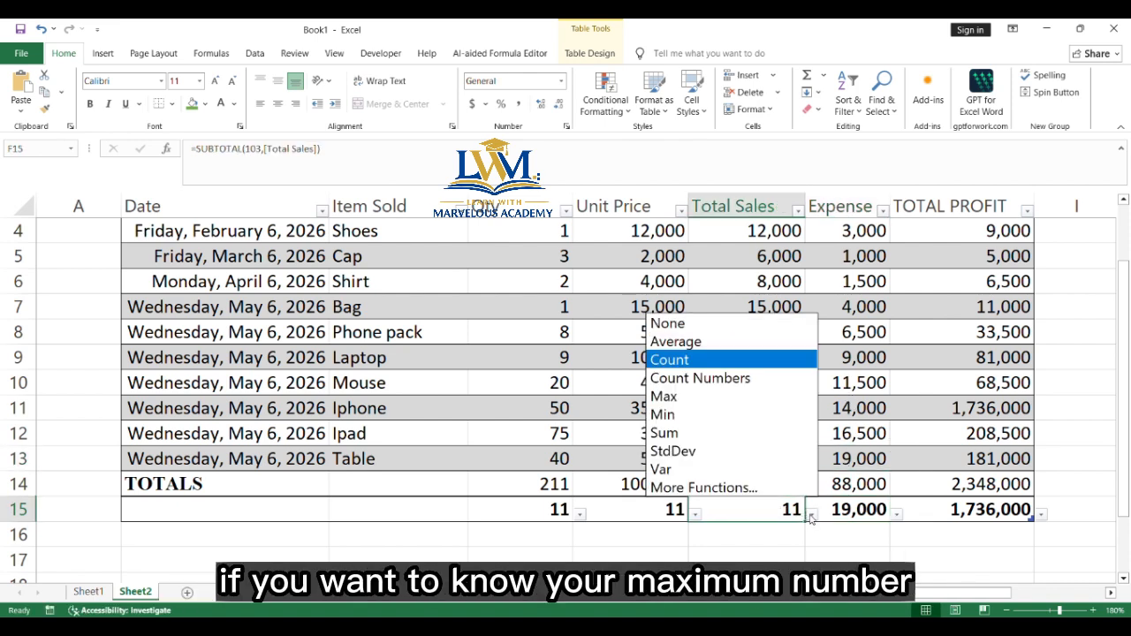
{"action": "left_click", "coordinate": [772, 397]}
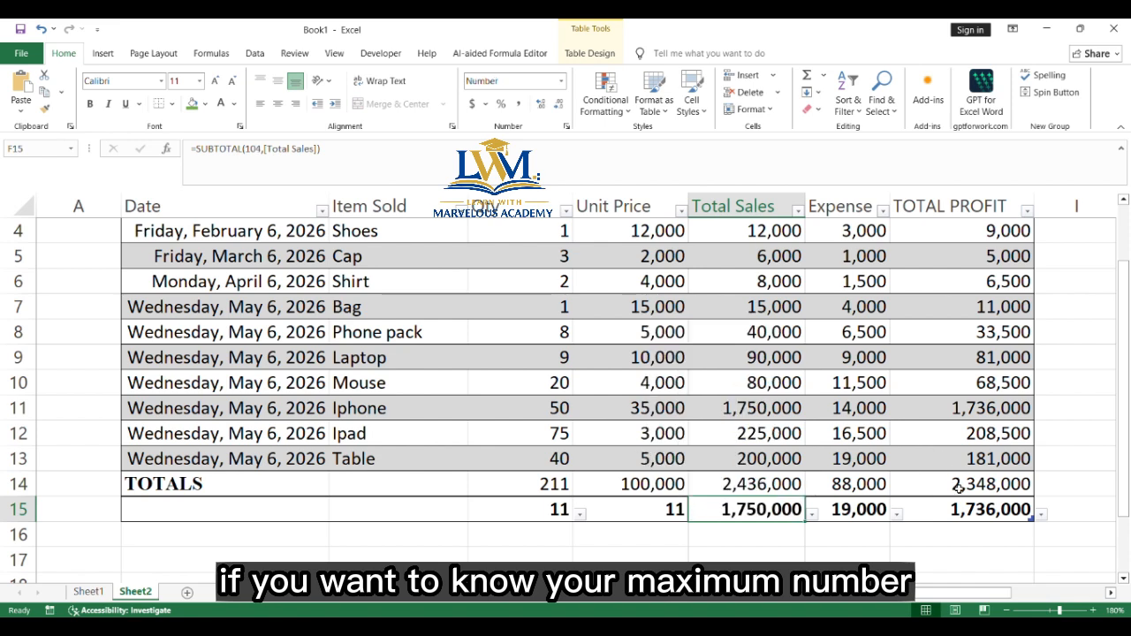
Set the TOTAL PROFIT summary in H15 to Min and check it against the Cap profit in H5
{"action": "left_click", "coordinate": [988, 509]}
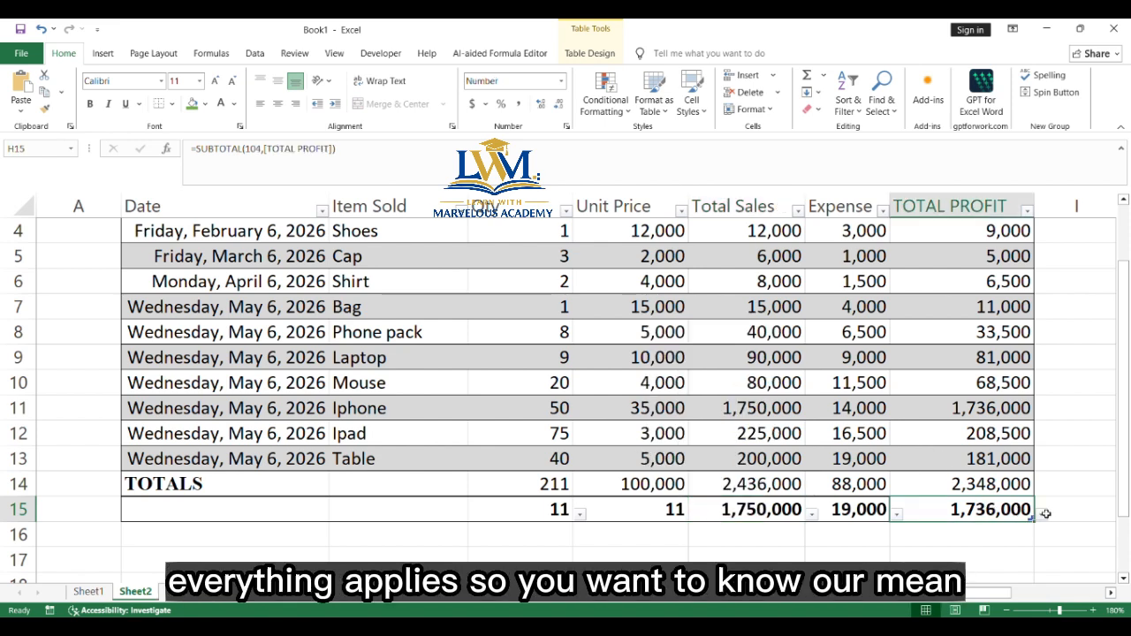
{"action": "left_click", "coordinate": [1042, 517]}
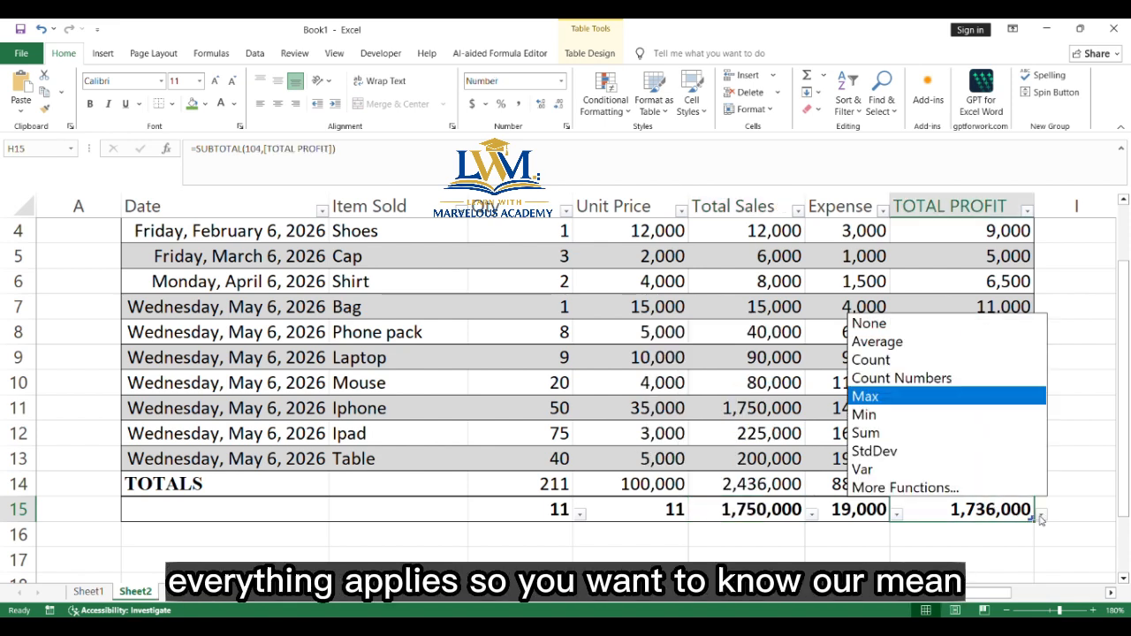
{"action": "left_click", "coordinate": [969, 421]}
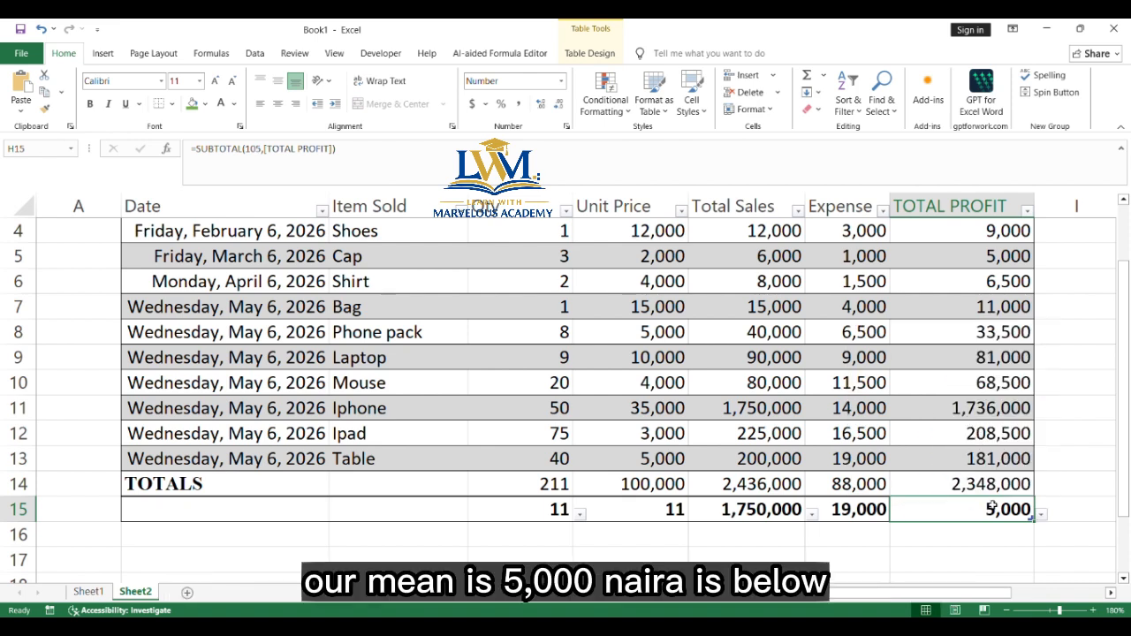
{"action": "left_click", "coordinate": [983, 256]}
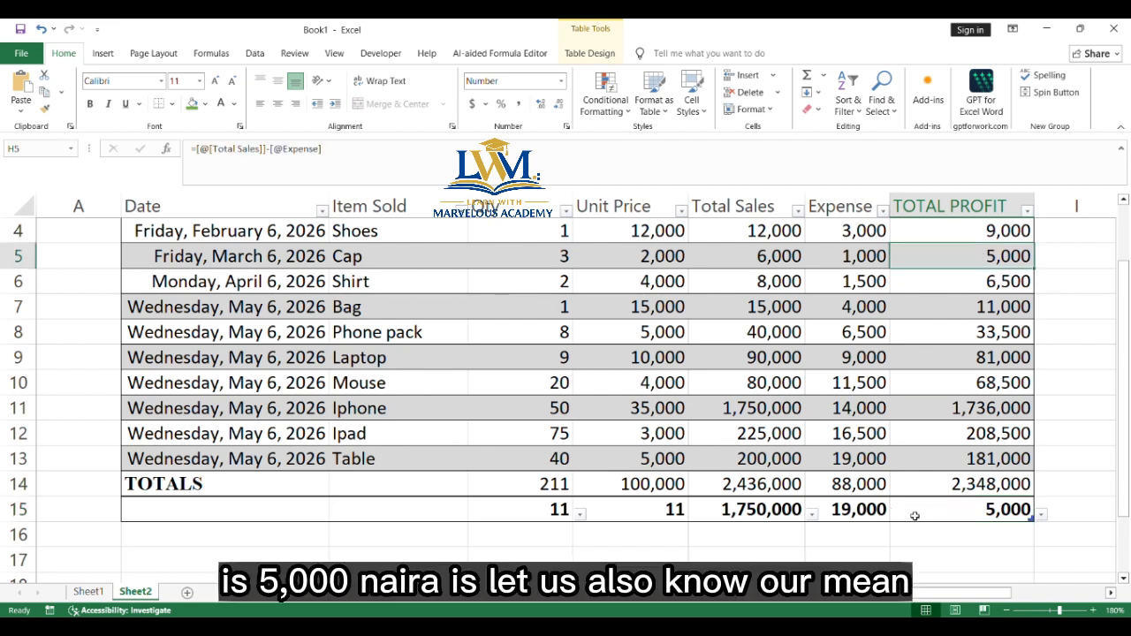
Set the Expense summary in G15 to Min and check it against the Cap expense in G5
{"action": "left_click", "coordinate": [885, 515]}
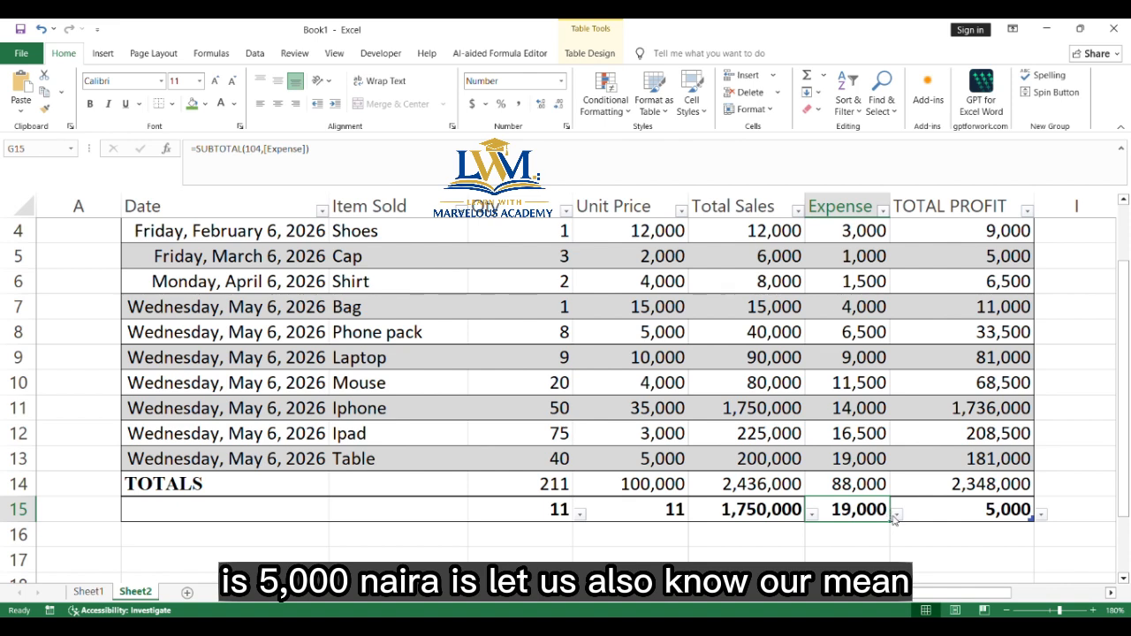
{"action": "left_click", "coordinate": [895, 515]}
{"action": "left_click", "coordinate": [869, 414]}
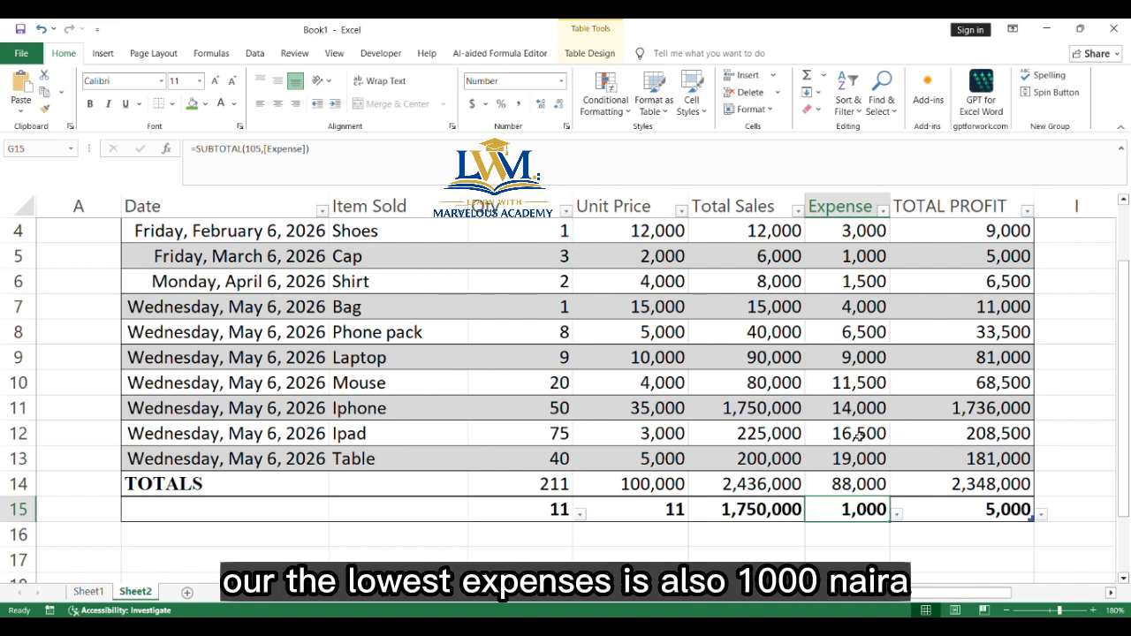
{"action": "left_click", "coordinate": [855, 258]}
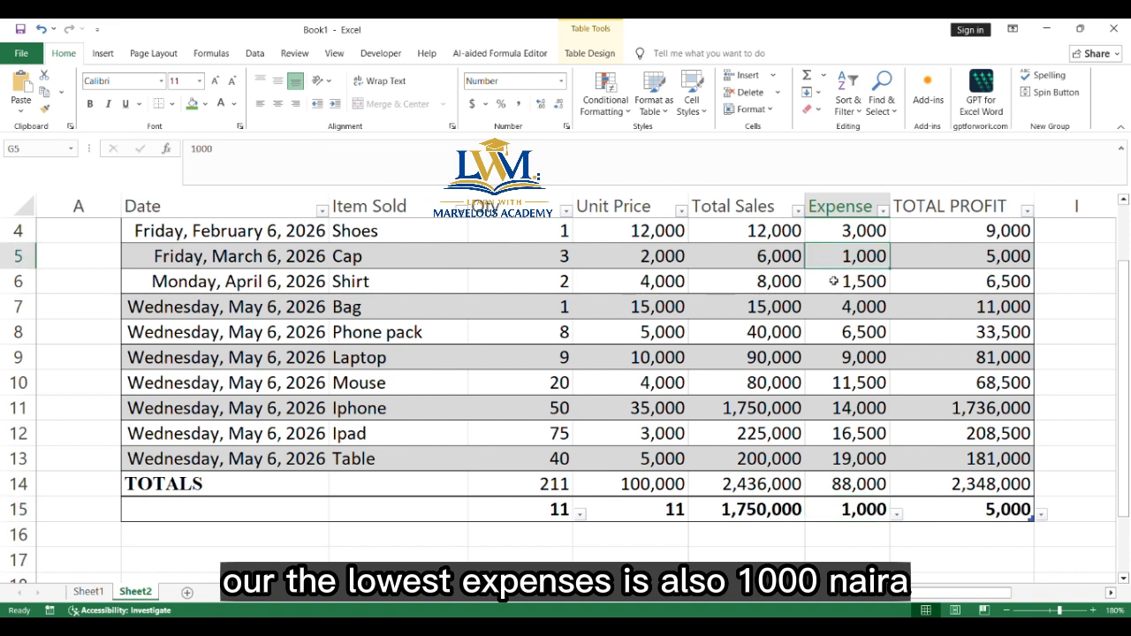
Set the Total Sales summary in F15 to Min
{"action": "left_click", "coordinate": [758, 511]}
{"action": "left_click", "coordinate": [810, 515]}
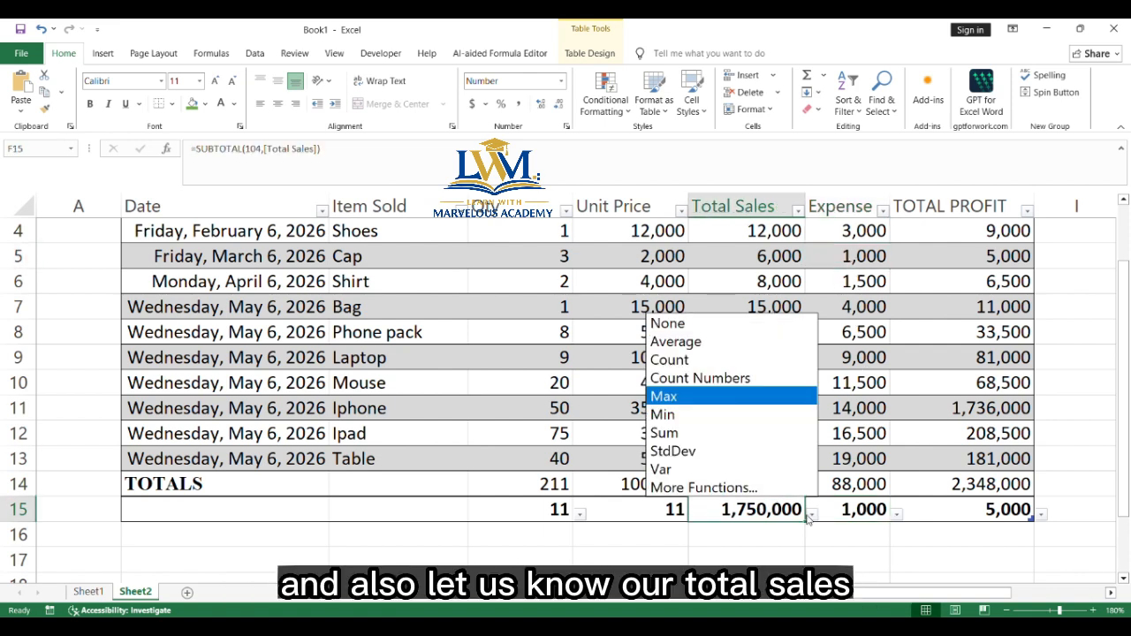
{"action": "left_click", "coordinate": [785, 417]}
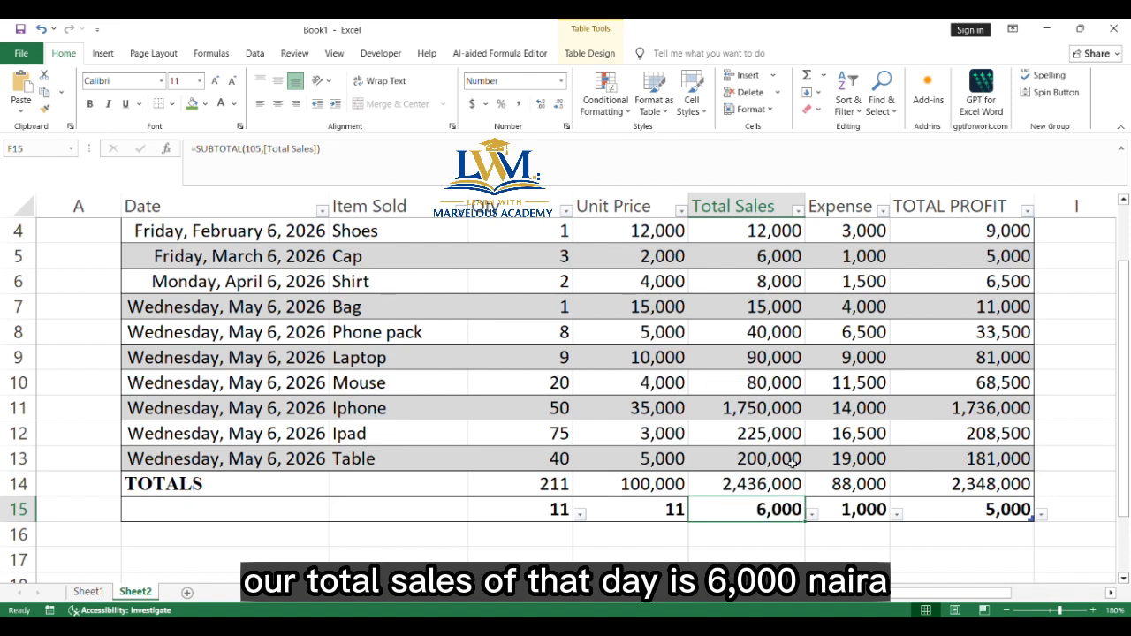
Set the row 15 summaries for TOTAL PROFIT in H15 and Expense in G15 to Sum
{"action": "left_click", "coordinate": [966, 512]}
{"action": "left_click", "coordinate": [1044, 518]}
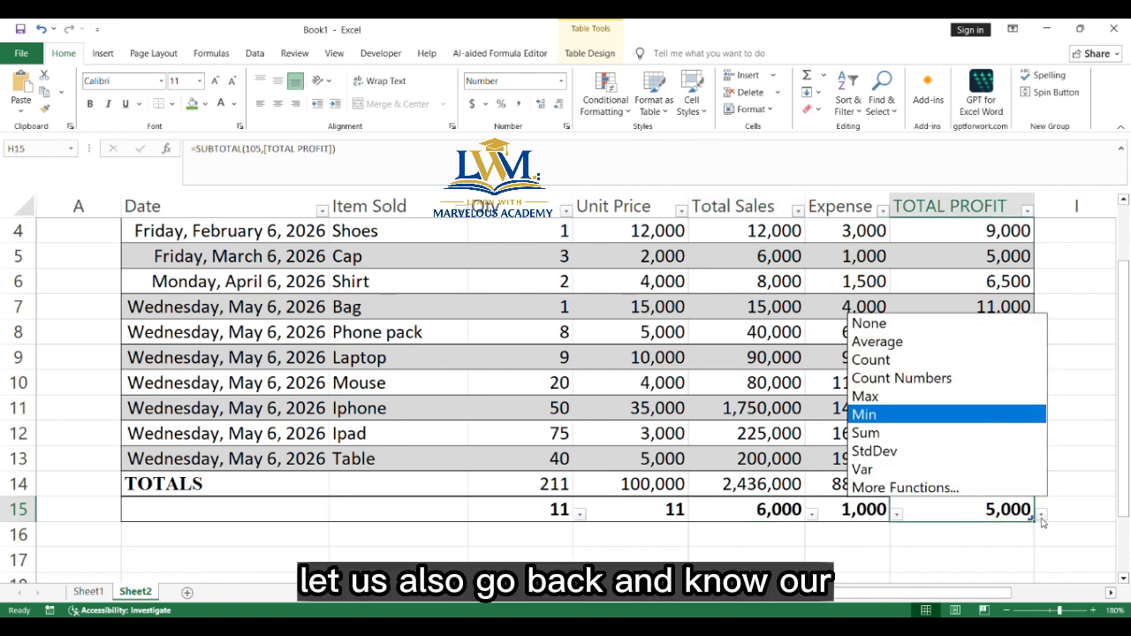
{"action": "left_click", "coordinate": [1008, 434]}
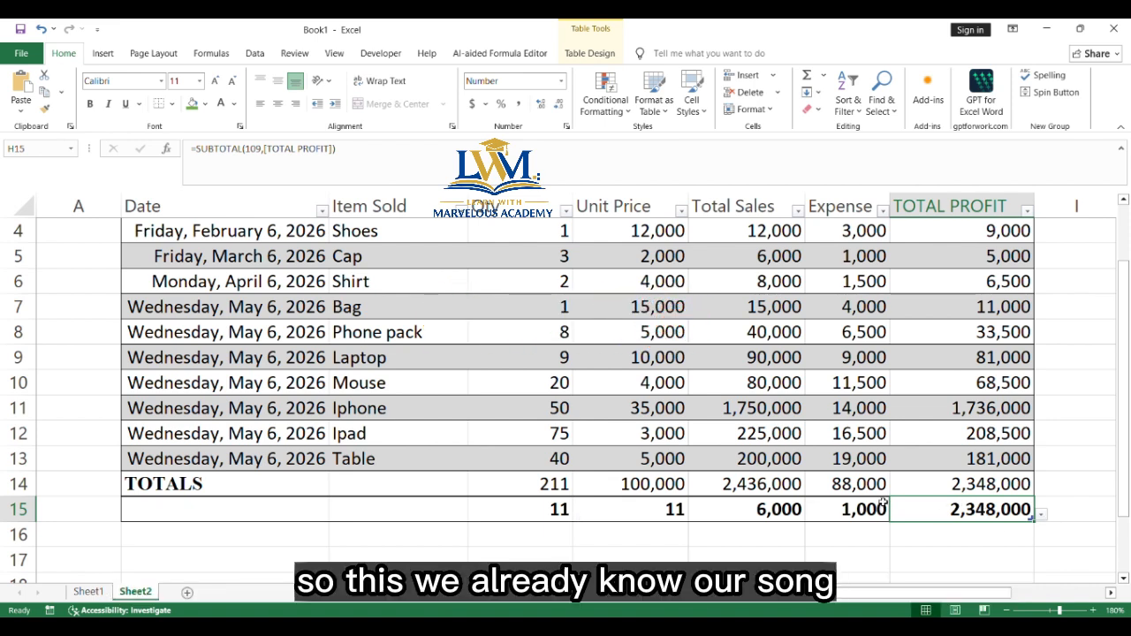
{"action": "left_click", "coordinate": [866, 509]}
{"action": "left_click", "coordinate": [898, 514]}
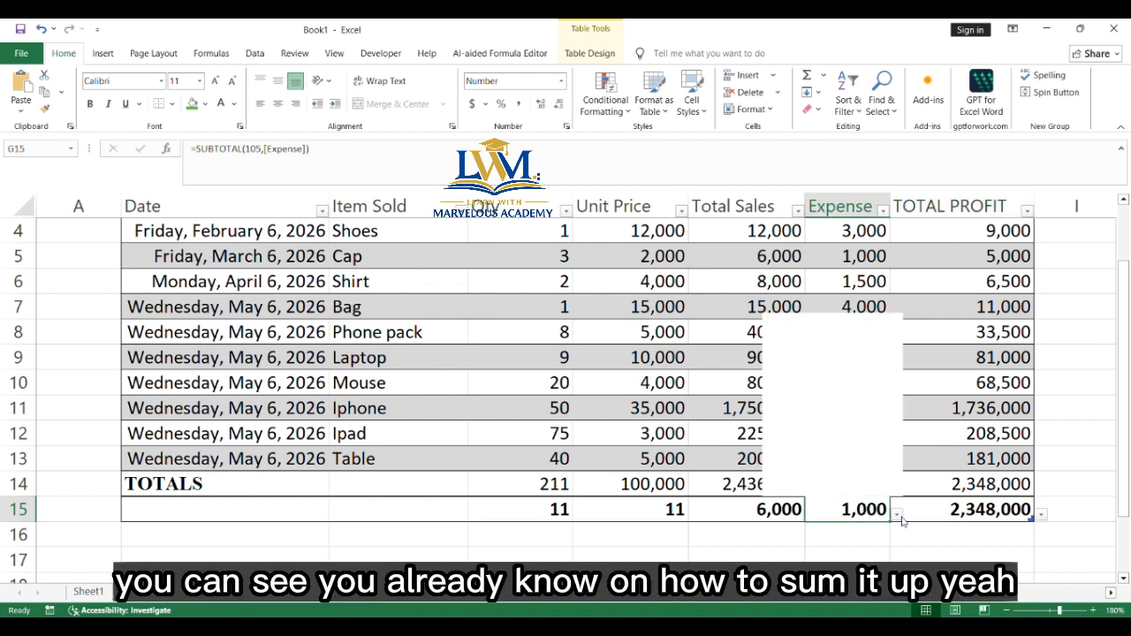
{"action": "left_click", "coordinate": [784, 432]}
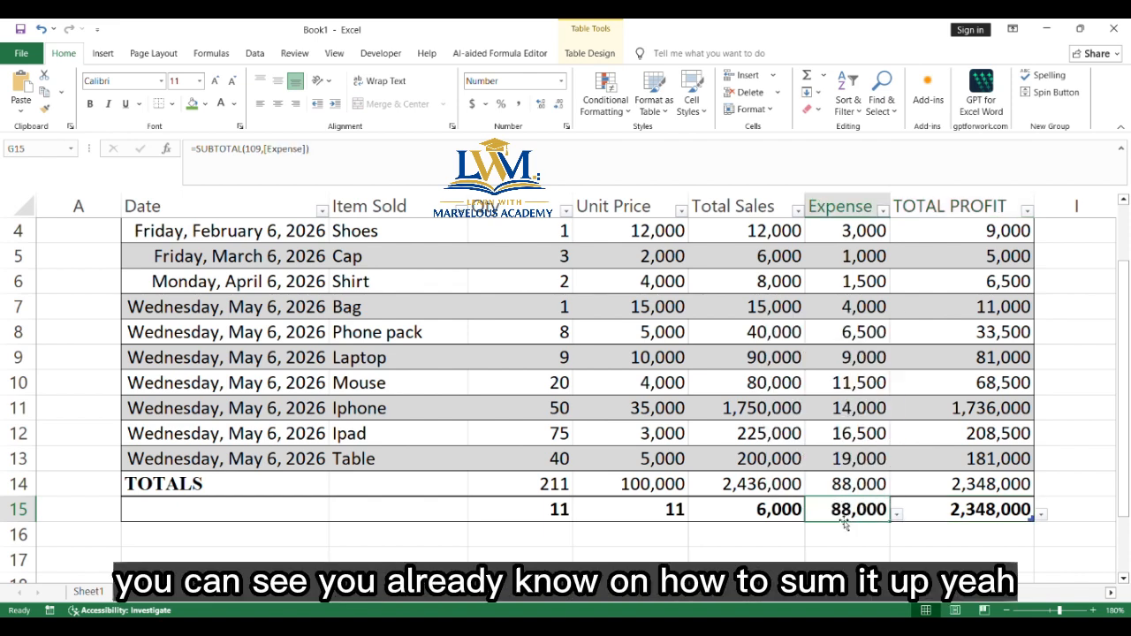
Set the row 15 summaries for Total Sales in F15 and Unit Price in E15 to Sum
{"action": "left_click", "coordinate": [781, 517]}
{"action": "left_click", "coordinate": [811, 513]}
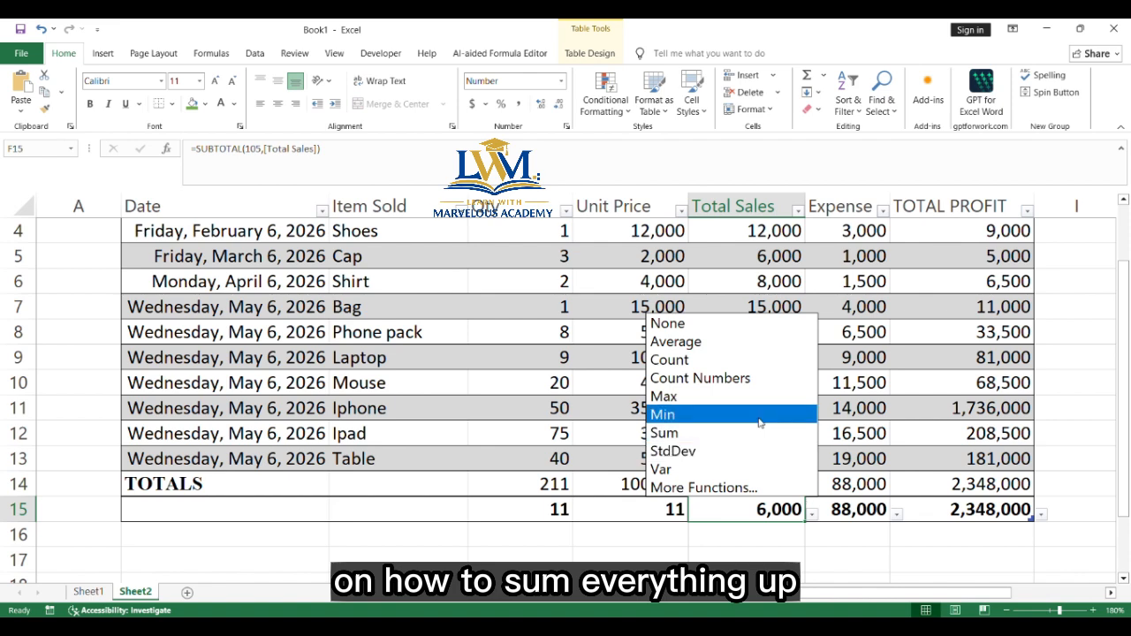
{"action": "left_click", "coordinate": [727, 433]}
{"action": "left_click", "coordinate": [681, 510]}
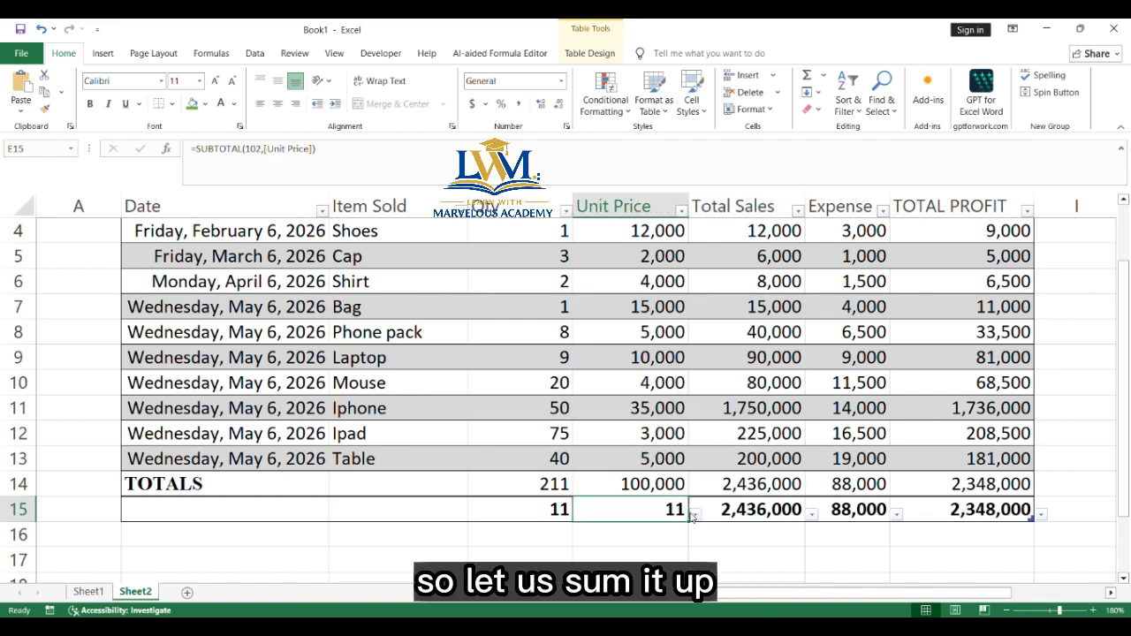
{"action": "left_click", "coordinate": [696, 514]}
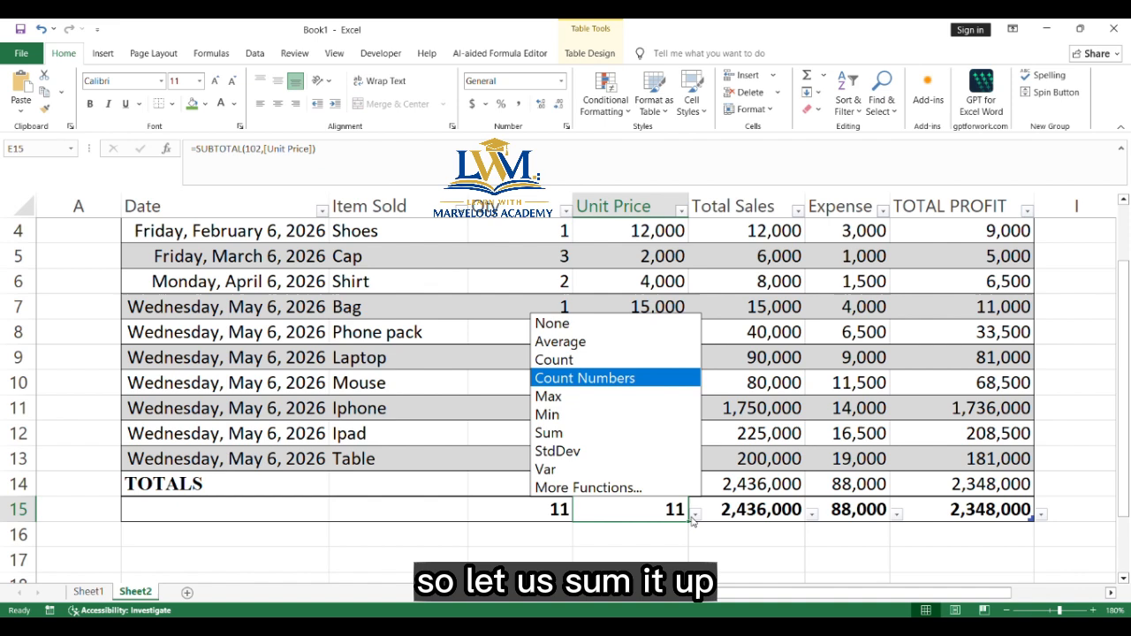
{"action": "left_click", "coordinate": [656, 433]}
Set the Qty summary in D15 to Sum and move the selection out of the table
{"action": "left_click", "coordinate": [533, 504]}
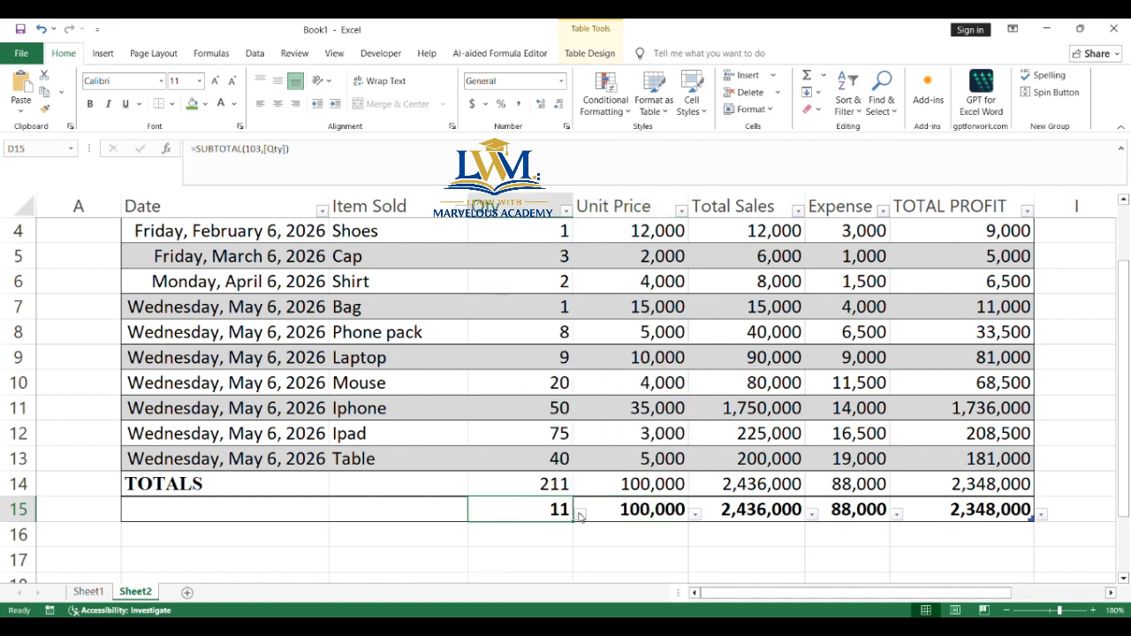
{"action": "left_click", "coordinate": [579, 514]}
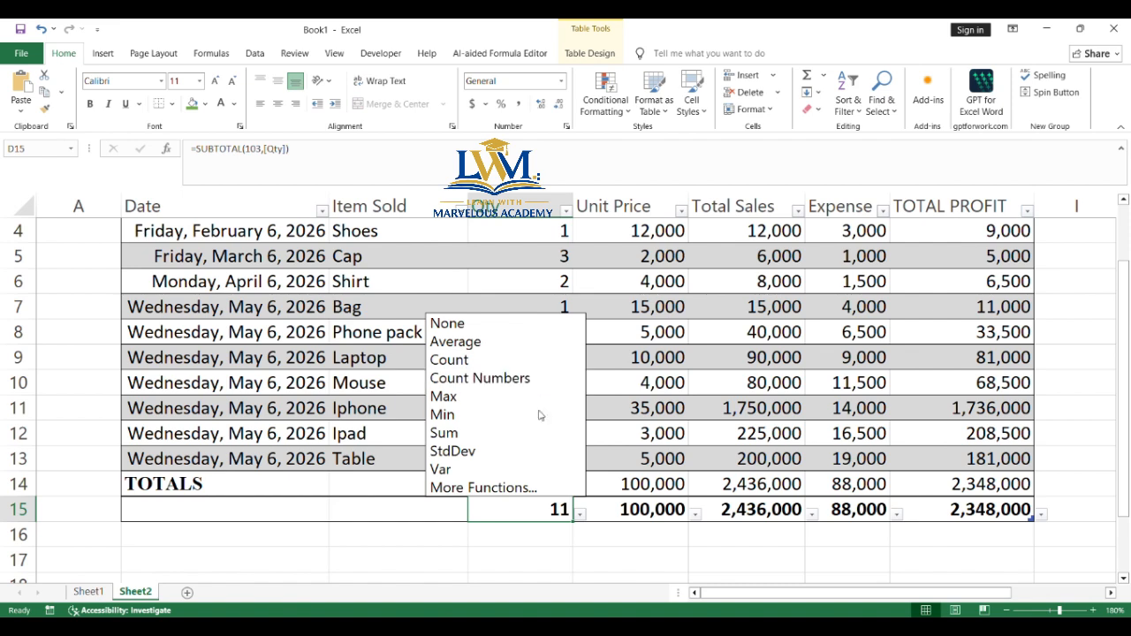
{"action": "left_click", "coordinate": [531, 444]}
{"action": "left_click", "coordinate": [580, 535]}
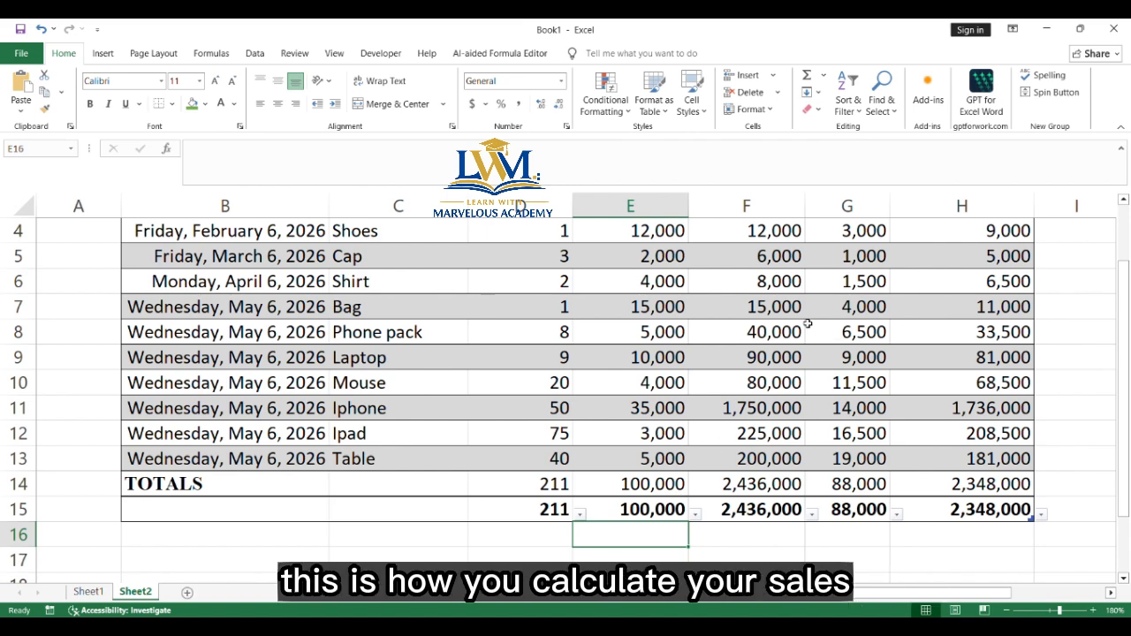
Review the TOTAL PROFIT and Expense columns from their headers down to the totals in rows 14 and 15
{"action": "scroll", "coordinate": [1004, 229], "scroll_direction": "up", "scroll_amount": 1}
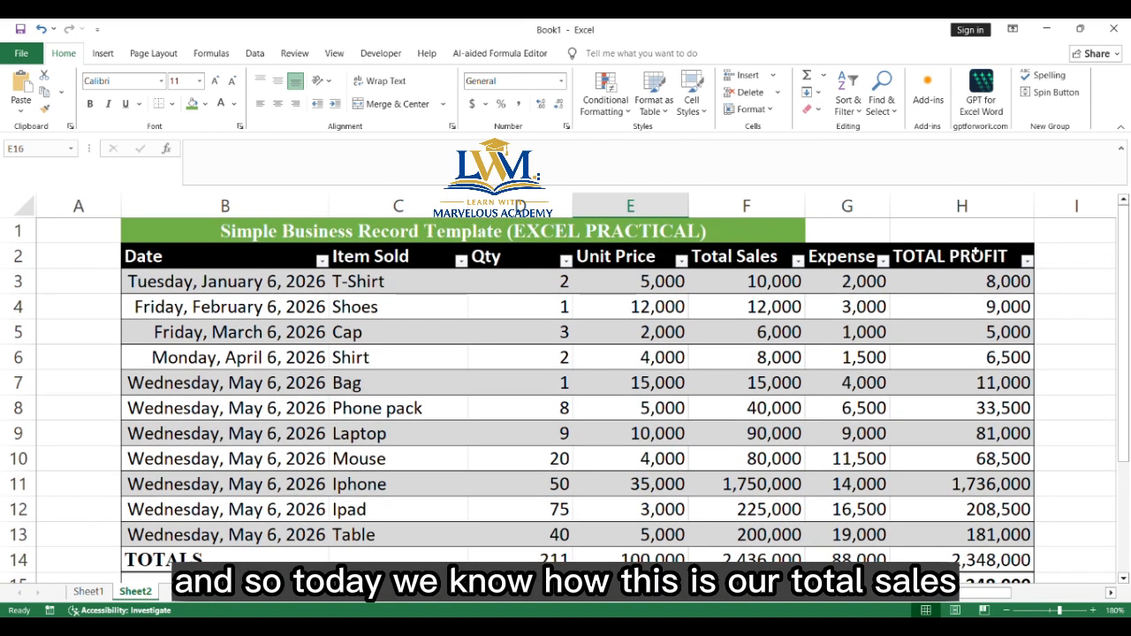
{"action": "left_click", "coordinate": [976, 256]}
{"action": "scroll", "coordinate": [1004, 357], "scroll_direction": "down", "scroll_amount": 1}
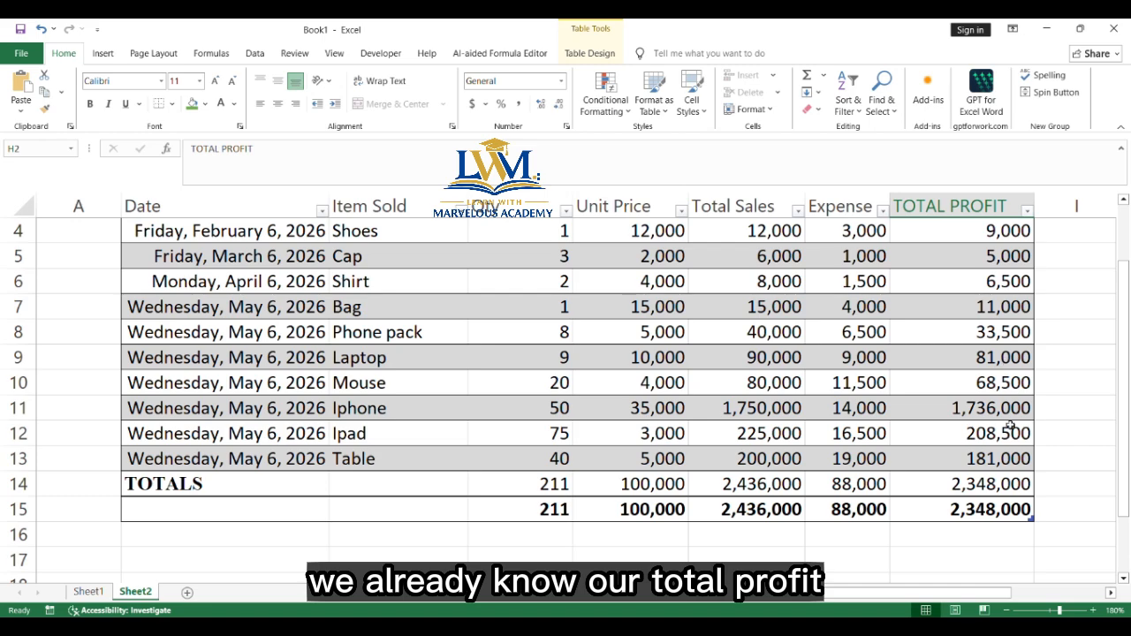
{"action": "scroll", "coordinate": [1008, 424], "scroll_direction": "up", "scroll_amount": 1}
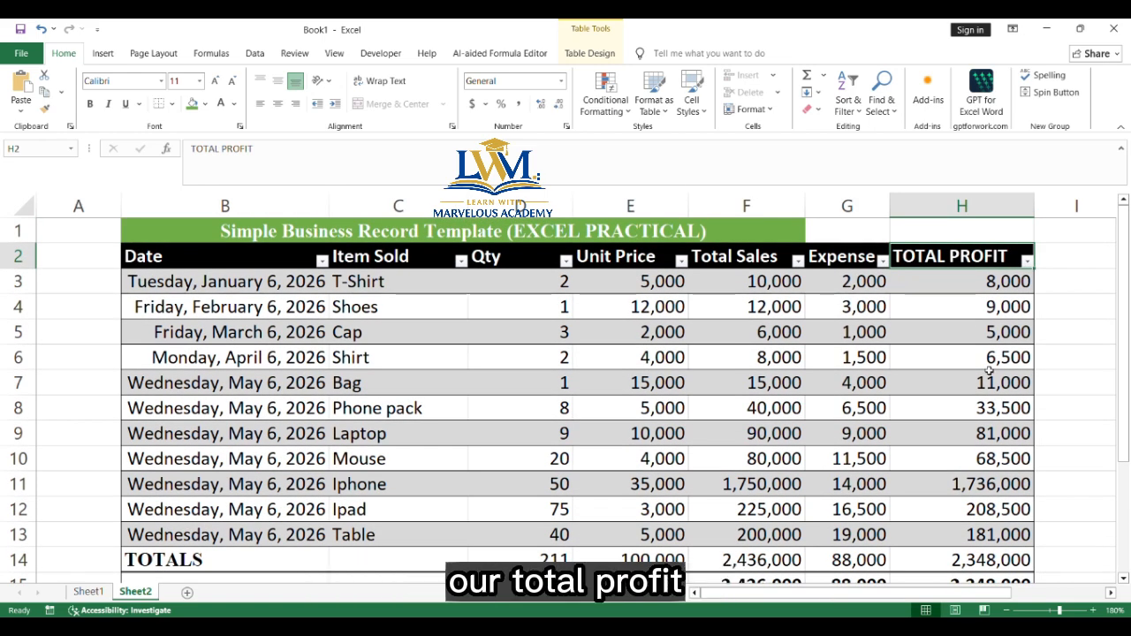
{"action": "left_click", "coordinate": [827, 258]}
{"action": "scroll", "coordinate": [848, 375], "scroll_direction": "down", "scroll_amount": 3}
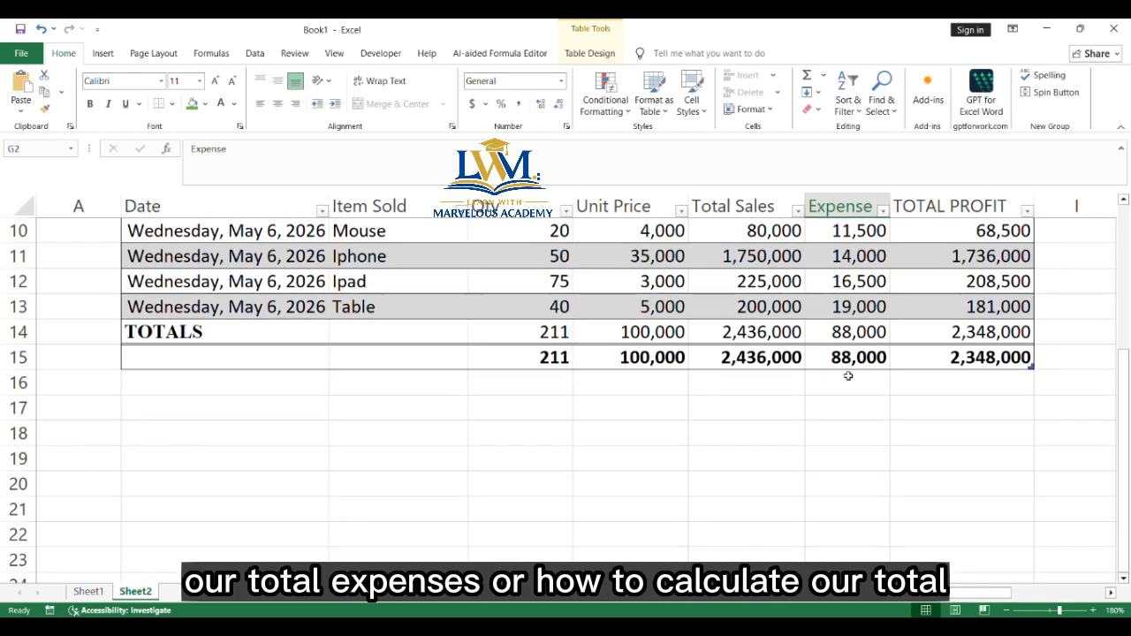
{"action": "scroll", "coordinate": [848, 380], "scroll_direction": "up", "scroll_amount": 3}
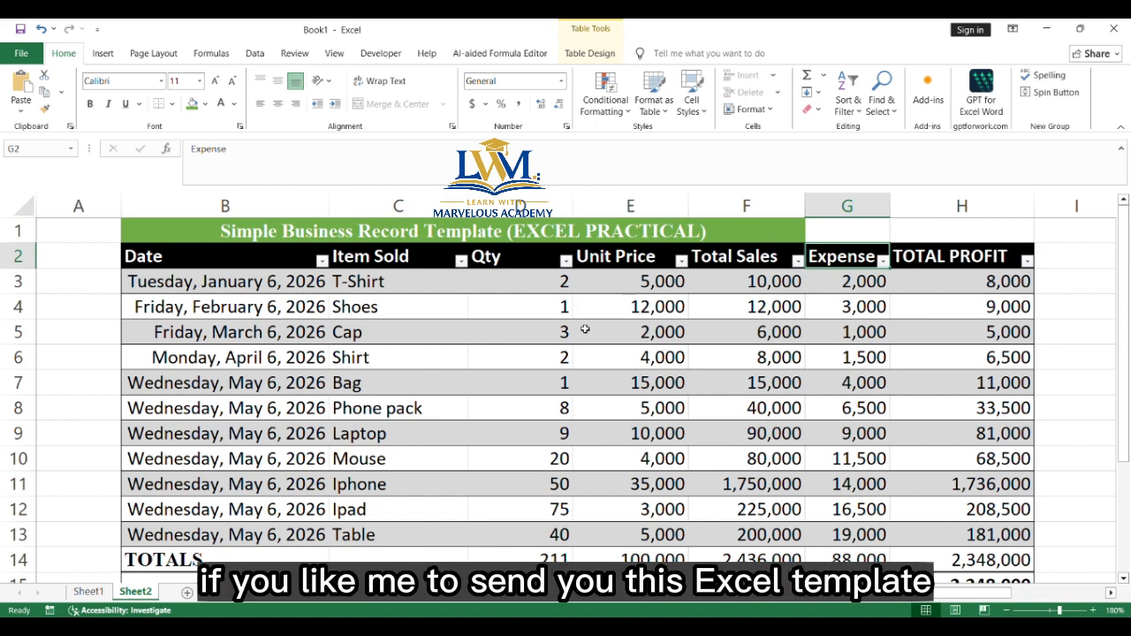
{"action": "scroll", "coordinate": [599, 310], "scroll_direction": "down", "scroll_amount": 1}
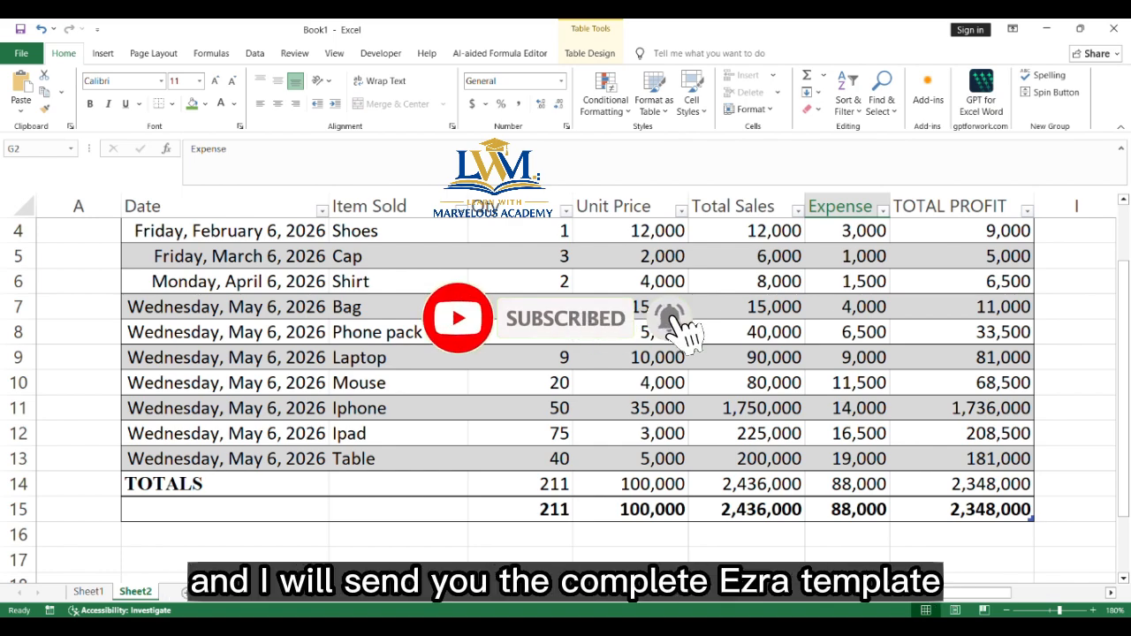
{"action": "scroll", "coordinate": [566, 389], "scroll_direction": "up", "scroll_amount": 1}
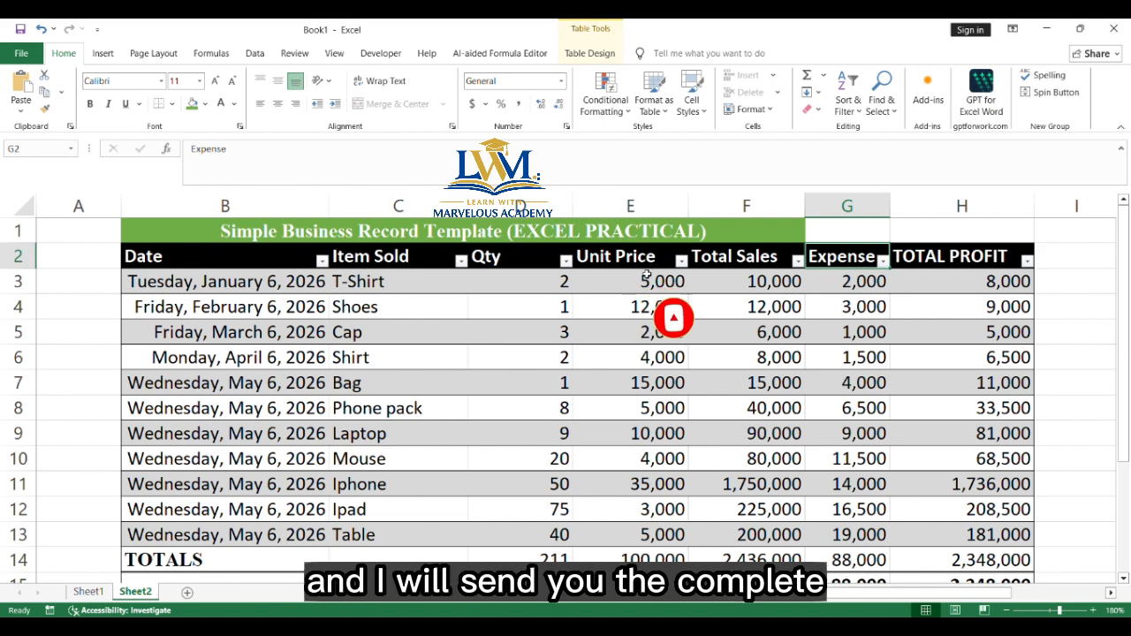
{"action": "scroll", "coordinate": [649, 274], "scroll_direction": "down", "scroll_amount": 2}
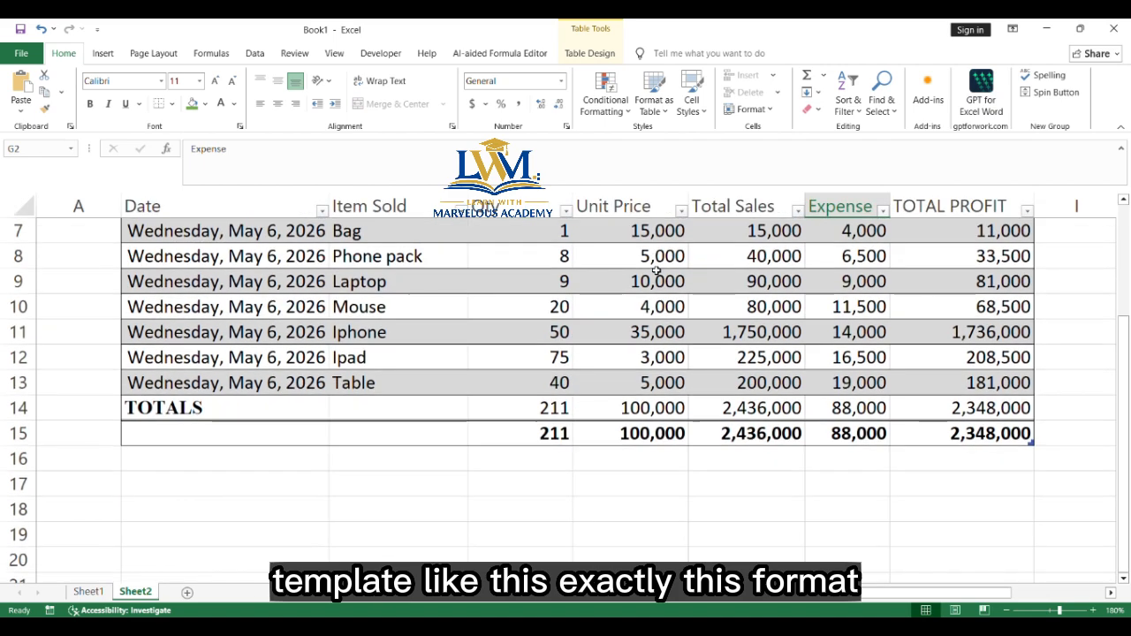
{"action": "scroll", "coordinate": [652, 273], "scroll_direction": "up", "scroll_amount": 2}
{"action": "scroll", "coordinate": [654, 272], "scroll_direction": "down", "scroll_amount": 1}
{"action": "scroll", "coordinate": [654, 273], "scroll_direction": "down", "scroll_amount": 1}
{"action": "scroll", "coordinate": [654, 272], "scroll_direction": "up", "scroll_amount": 2}
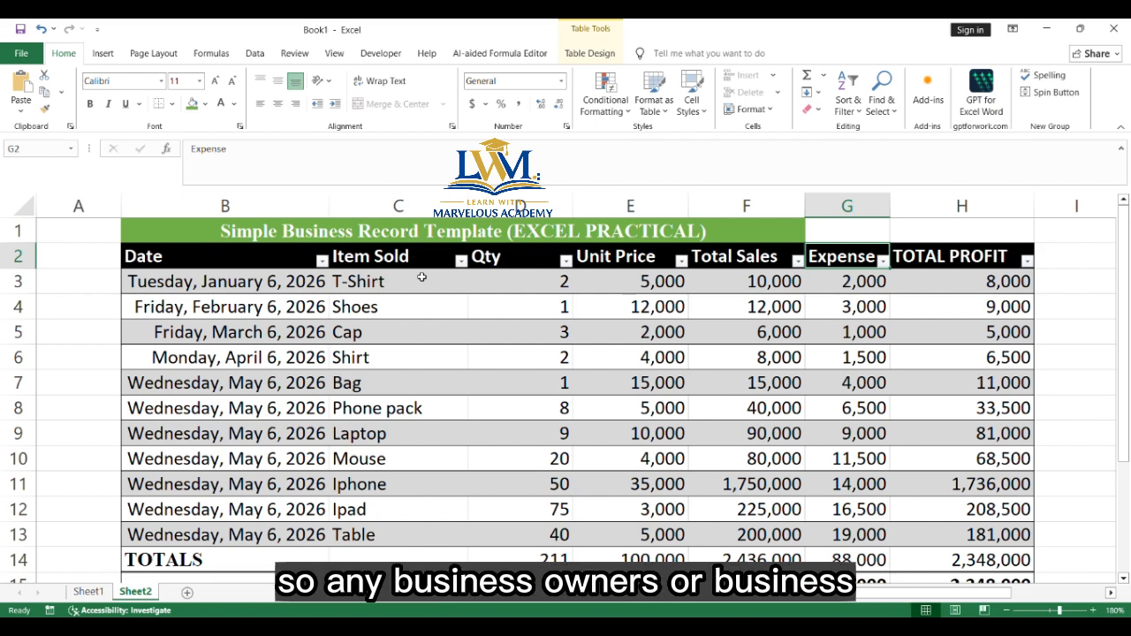
{"action": "scroll", "coordinate": [426, 285], "scroll_direction": "down", "scroll_amount": 2}
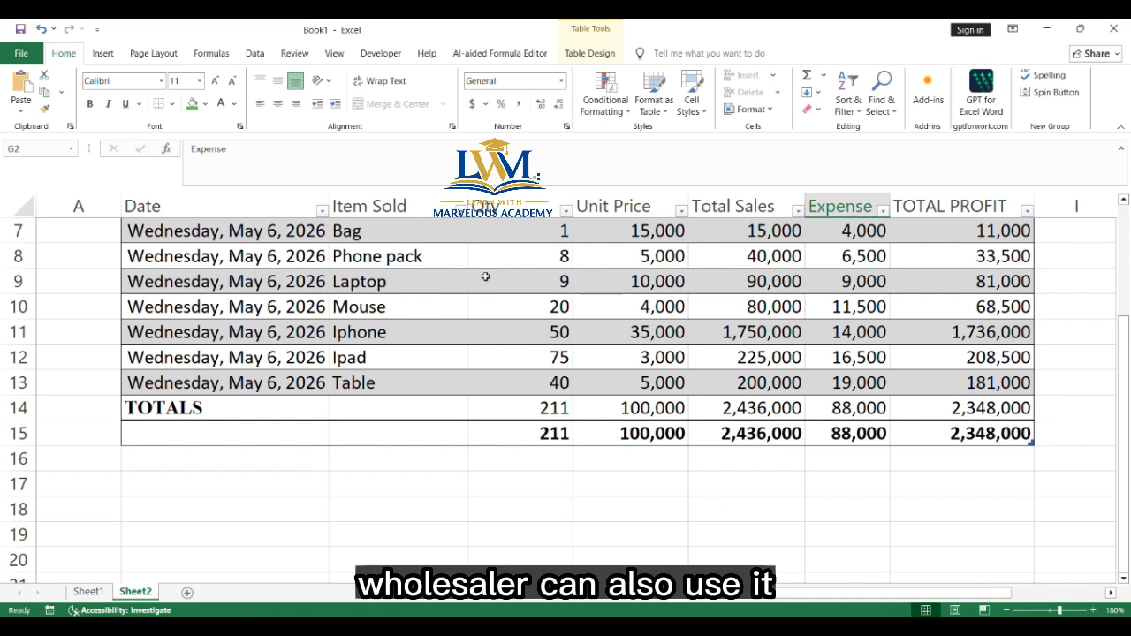
{"action": "scroll", "coordinate": [468, 281], "scroll_direction": "up", "scroll_amount": 1}
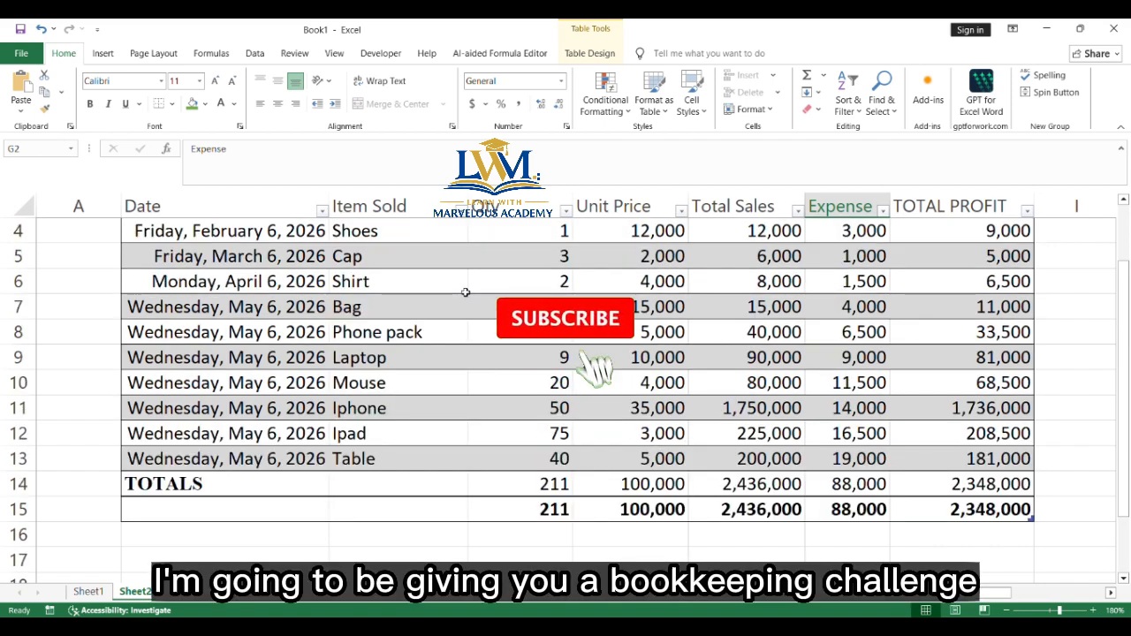